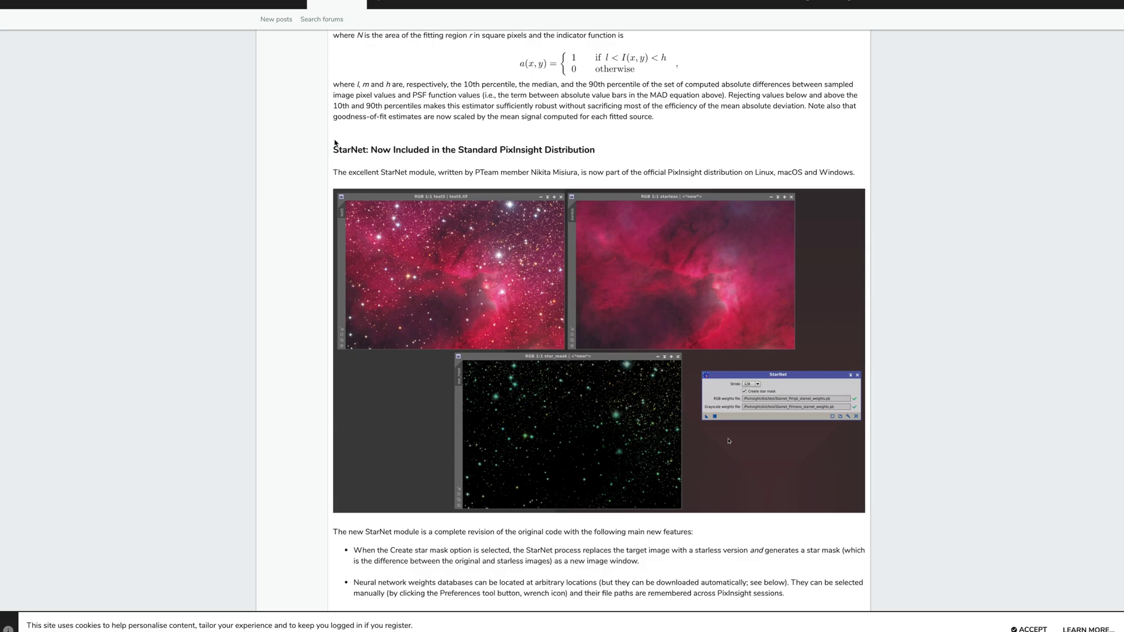
- Highlight the 'StarNet: Now Included' heading and bring the macOS library-path notes into view
{"action": "left_click_drag", "start_coordinate": [334, 149], "coordinate": [590, 150]}
{"action": "scroll", "coordinate": [574, 219], "scroll_direction": "down", "scroll_amount": 12}
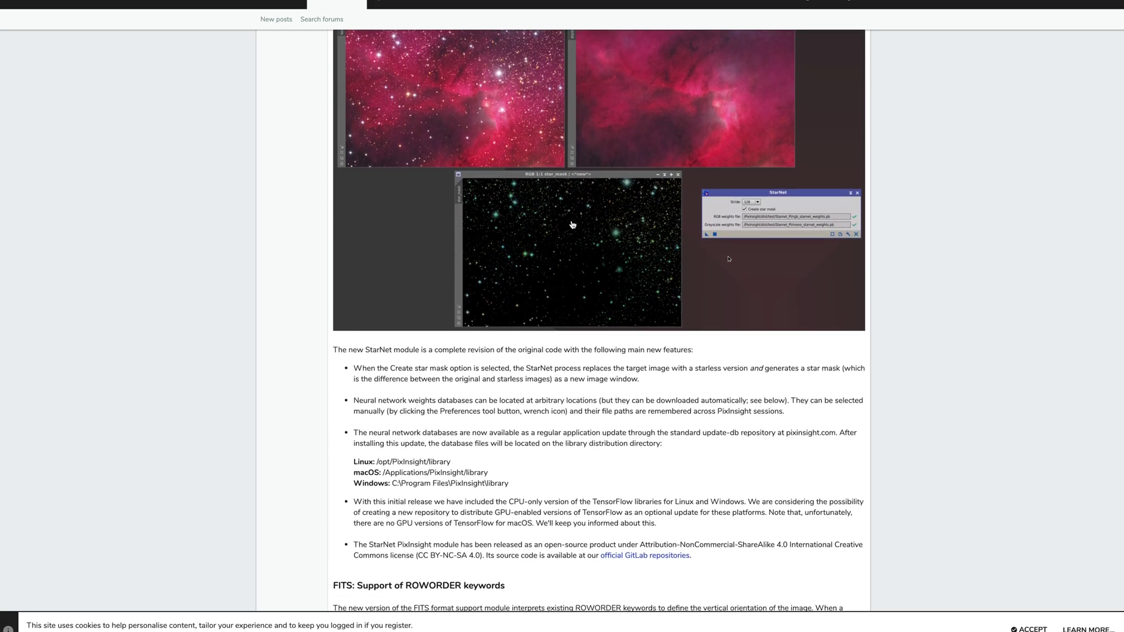
{"action": "scroll", "coordinate": [568, 215], "scroll_direction": "up", "scroll_amount": 6}
{"action": "scroll", "coordinate": [568, 215], "scroll_direction": "up", "scroll_amount": 4}
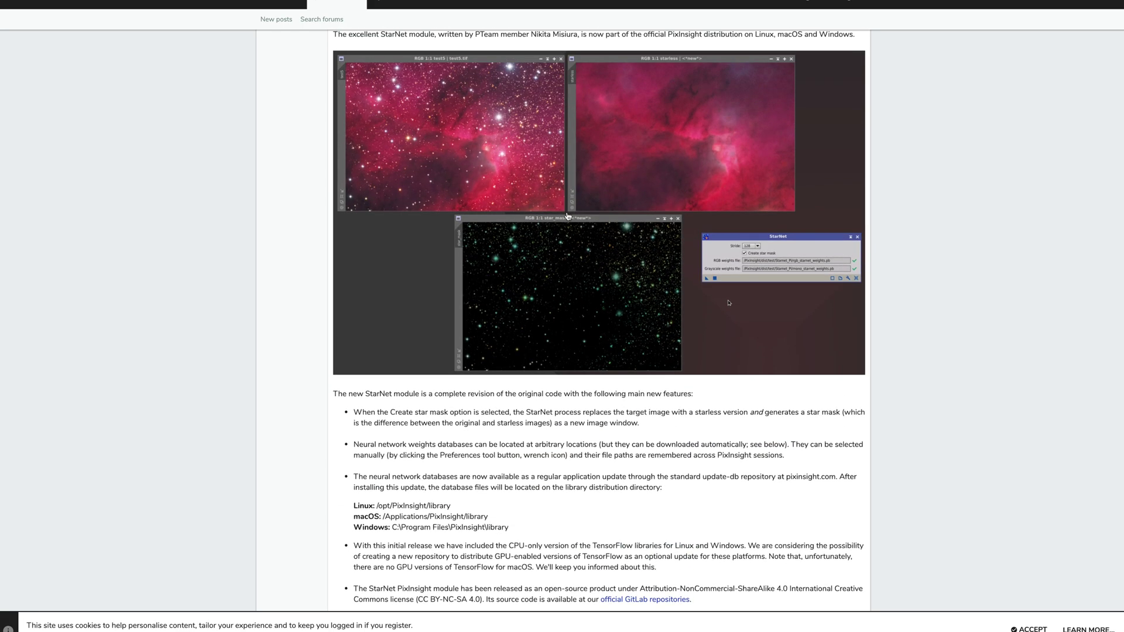
{"action": "left_click_drag", "start_coordinate": [519, 528], "coordinate": [350, 504]}
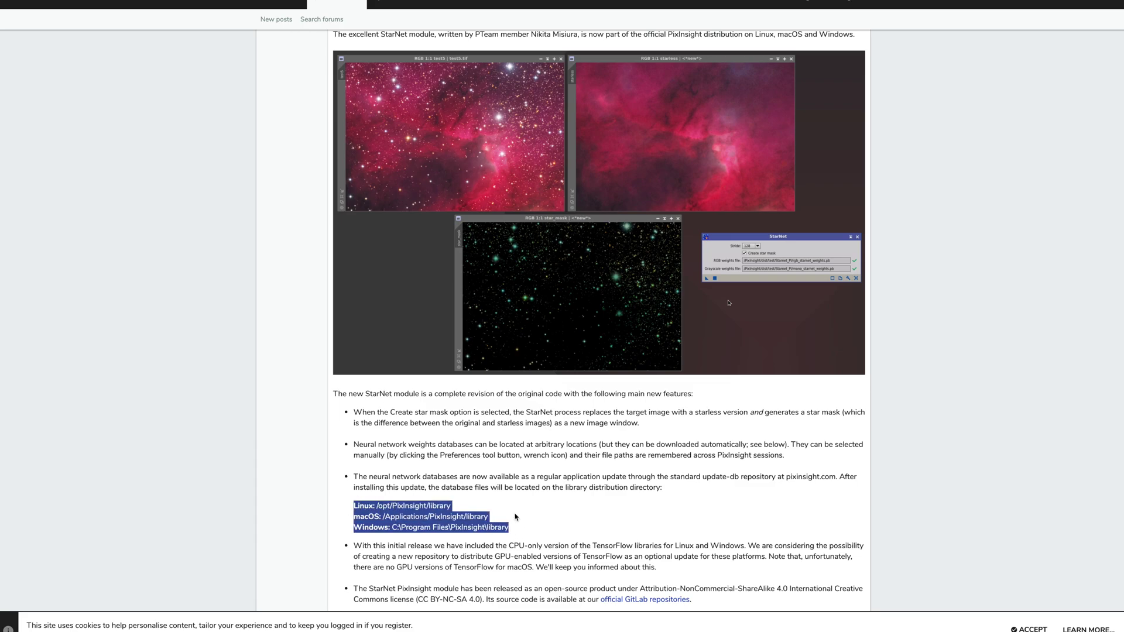
{"action": "scroll", "coordinate": [564, 513], "scroll_direction": "up", "scroll_amount": 1}
{"action": "scroll", "coordinate": [564, 513], "scroll_direction": "up", "scroll_amount": 2}
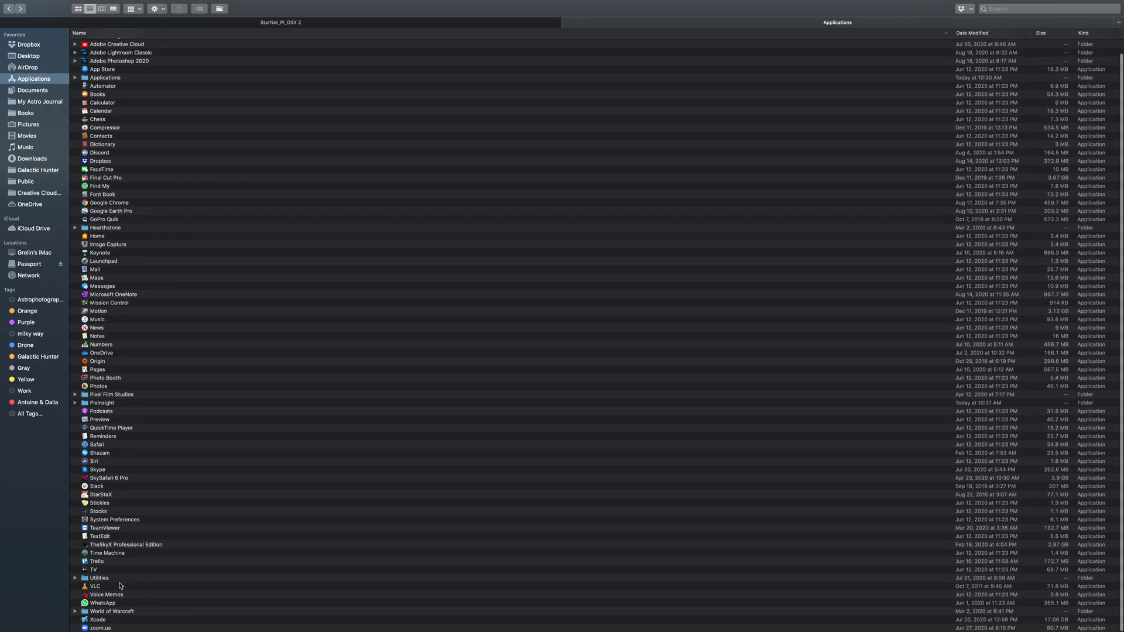
- Select mono_starnet_weights.pb and rgb_starnet_weights.pb in the StarNet_PI_OSX 2 folder and copy both
{"action": "double_click", "coordinate": [113, 405]}
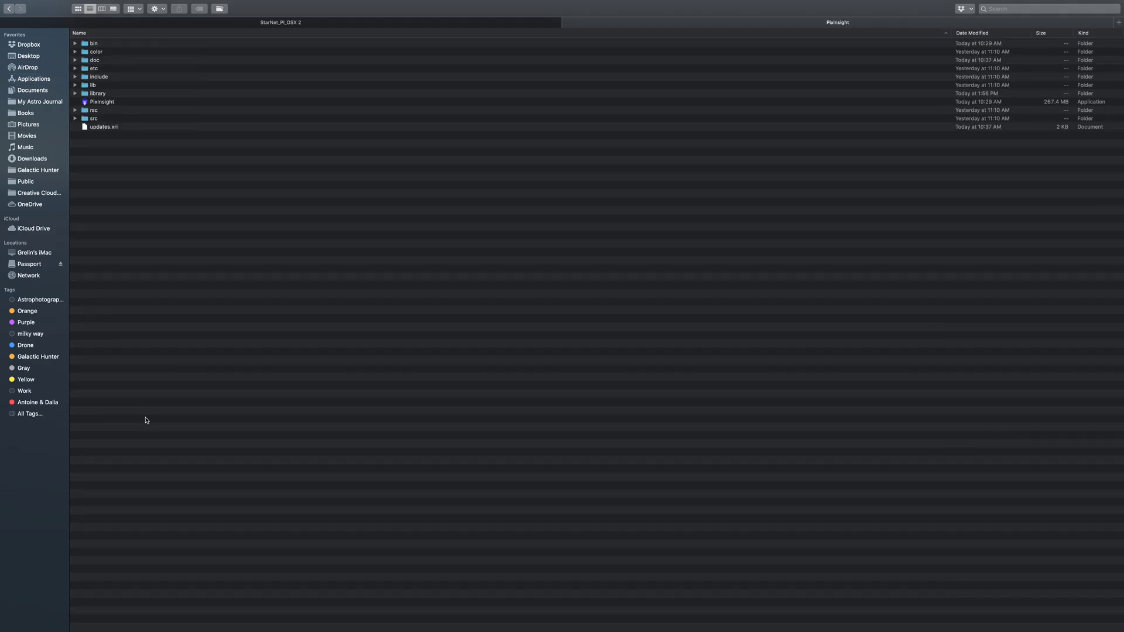
{"action": "double_click", "coordinate": [105, 93]}
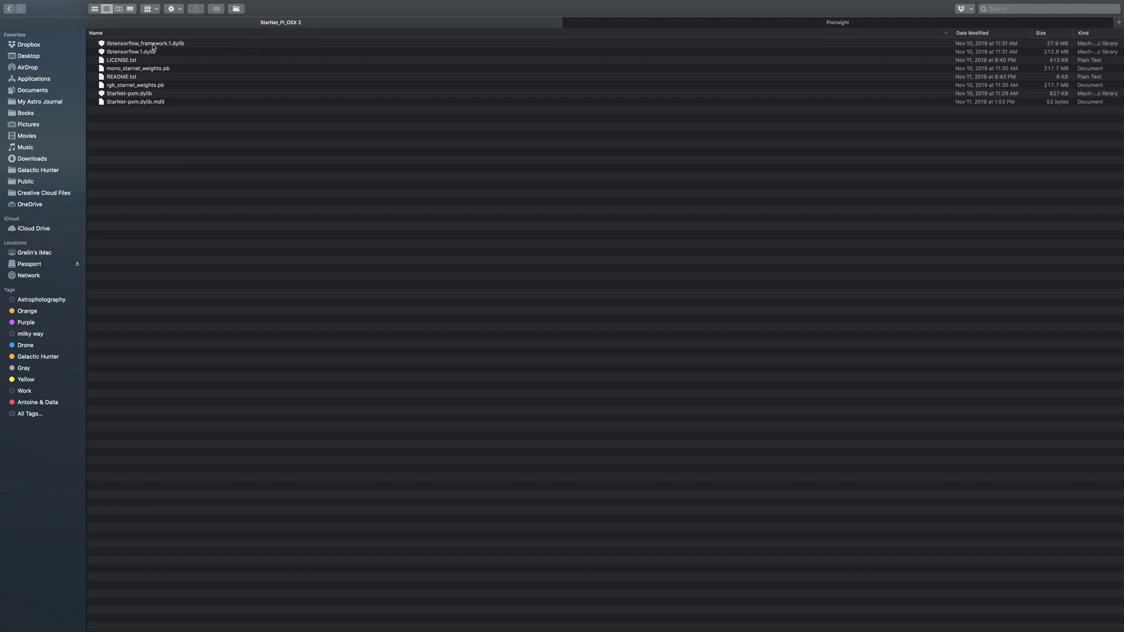
{"action": "left_click", "coordinate": [153, 47]}
{"action": "left_click", "coordinate": [145, 103], "text": "shift"}
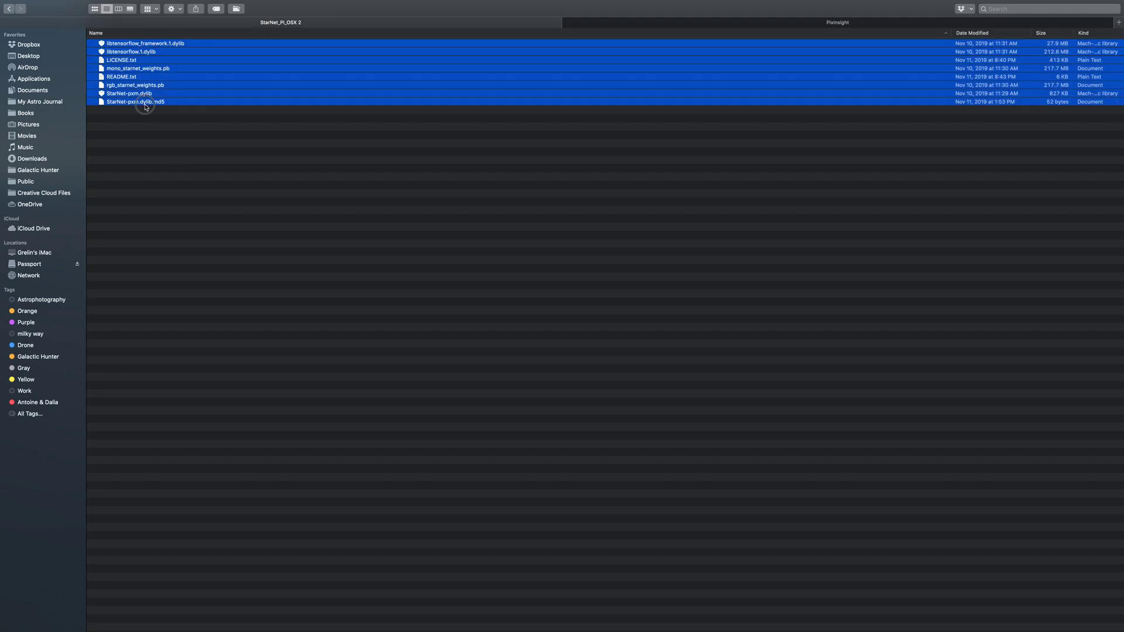
{"action": "left_click", "coordinate": [156, 146]}
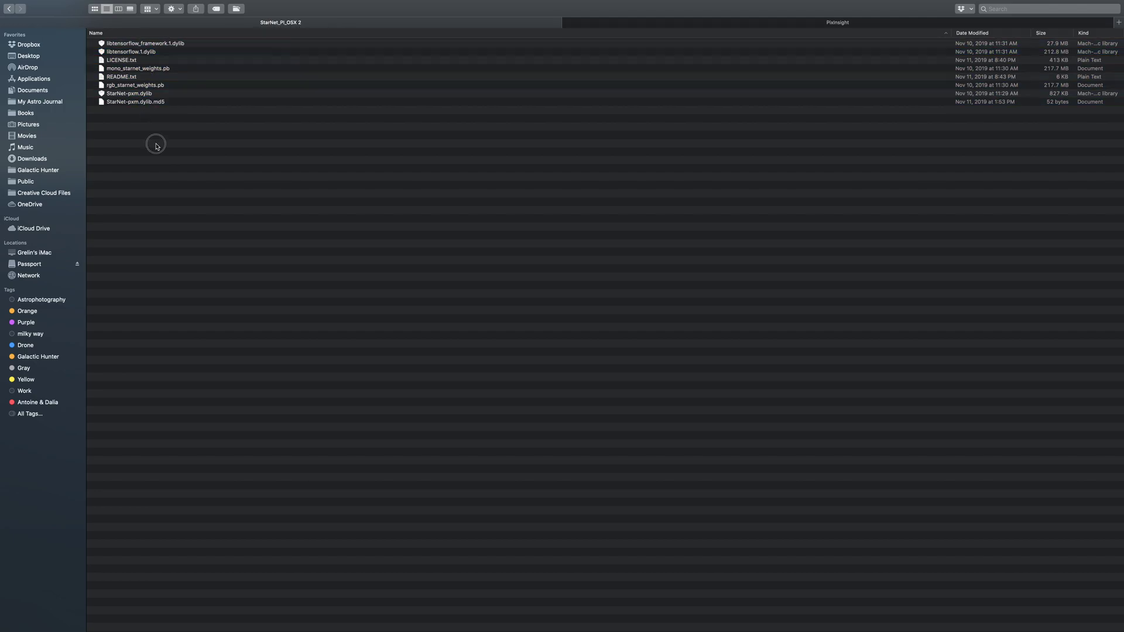
{"action": "left_click", "coordinate": [127, 70]}
{"action": "left_click", "coordinate": [111, 85], "text": "super"}
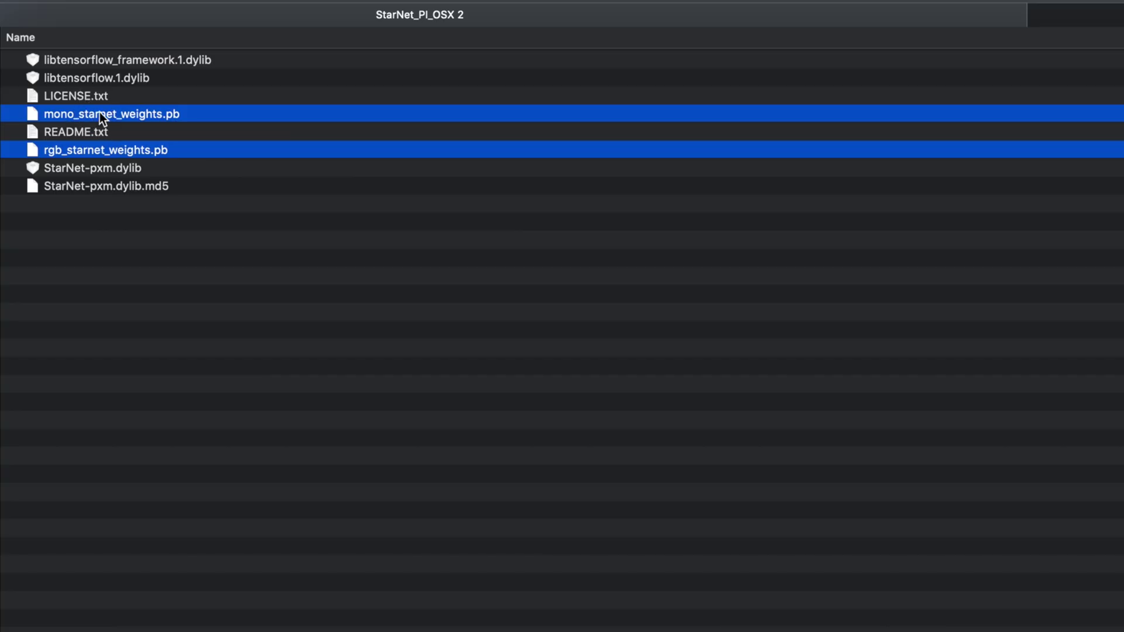
{"action": "right_click", "coordinate": [100, 111]}
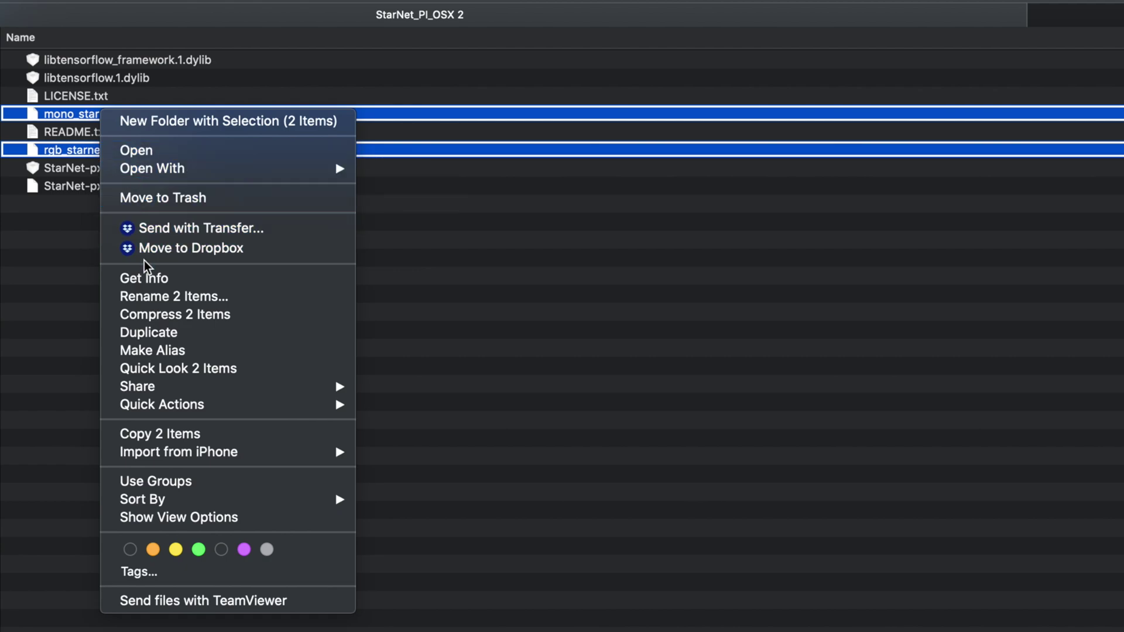
{"action": "left_click", "coordinate": [164, 435]}
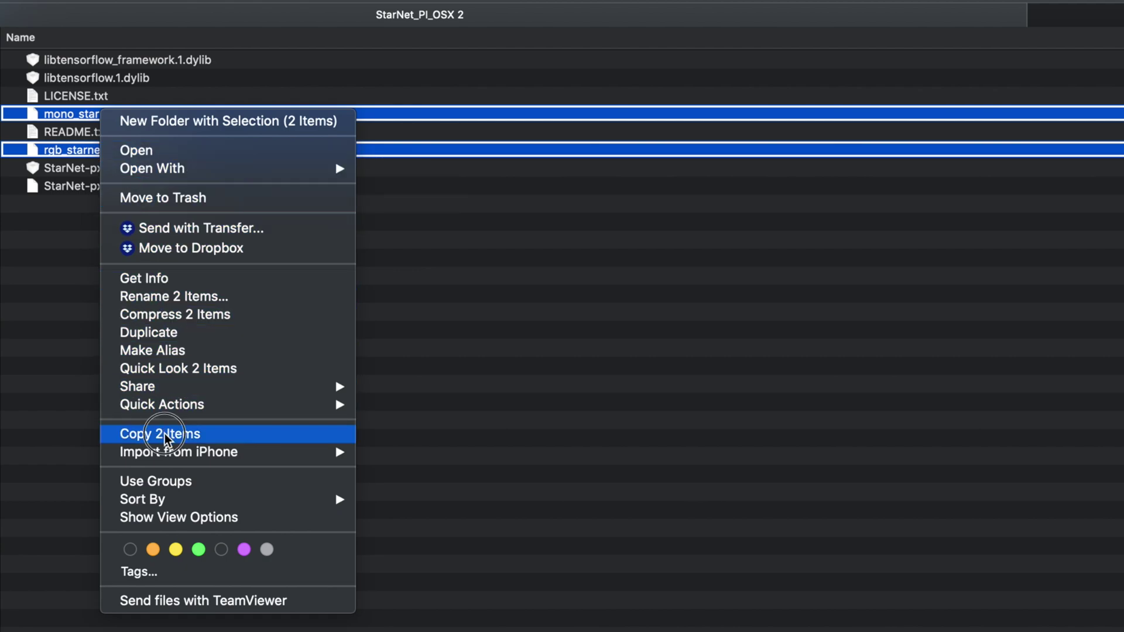
- Paste both .pb weights files into PixInsight's library/Starnet folder, then close the window
{"action": "left_click", "coordinate": [576, 23]}
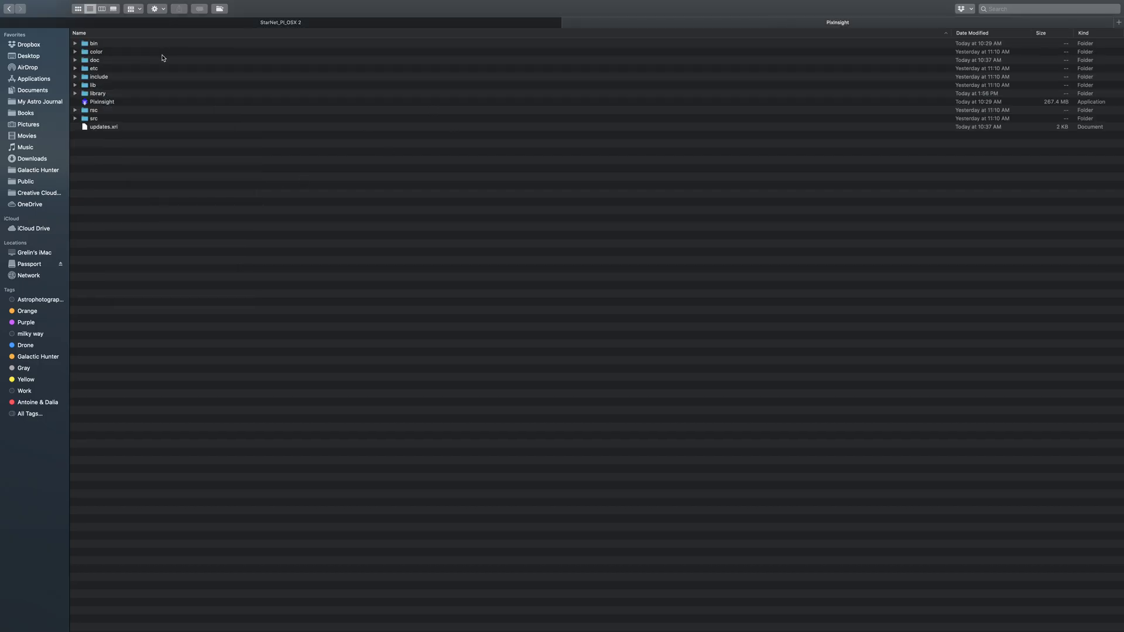
{"action": "double_click", "coordinate": [112, 92]}
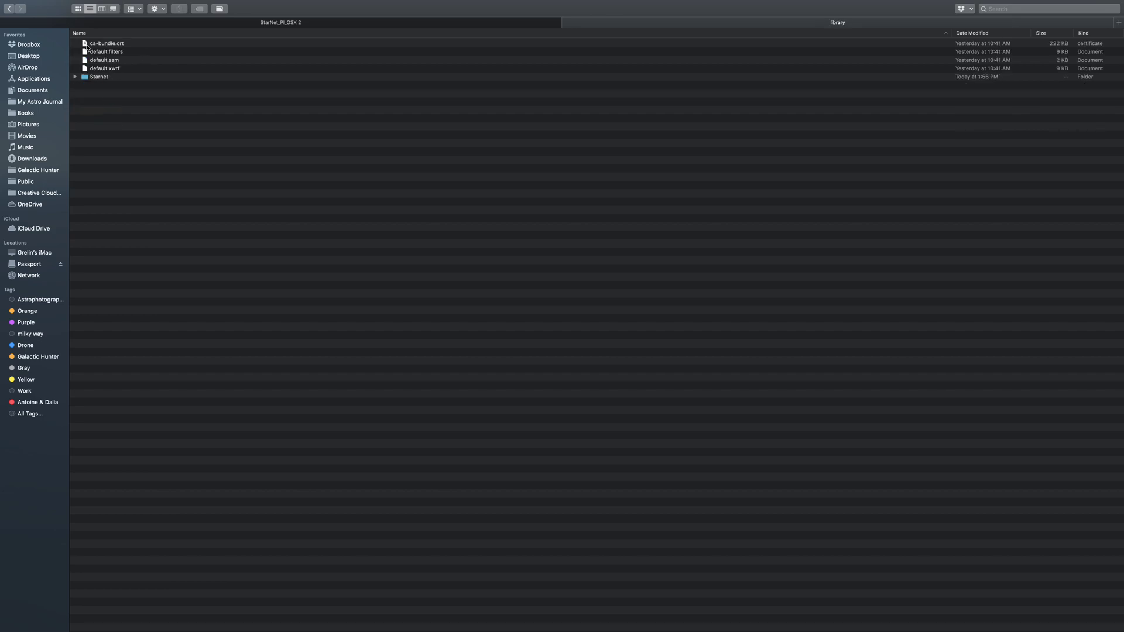
{"action": "left_click", "coordinate": [100, 78]}
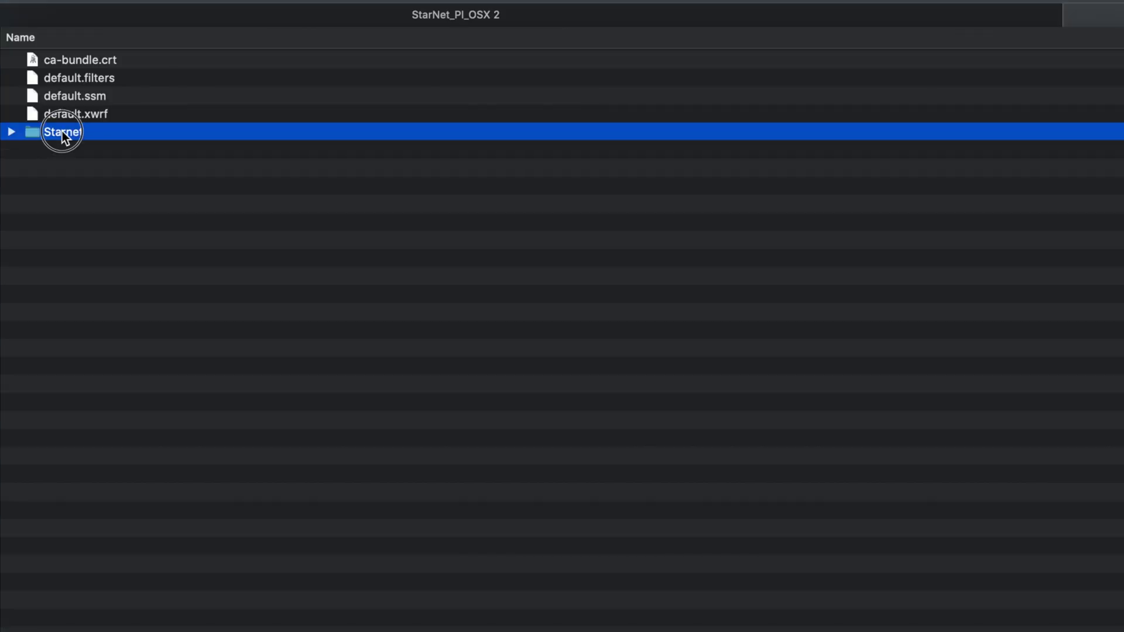
{"action": "double_click", "coordinate": [99, 78]}
{"action": "key", "text": "super+a"}
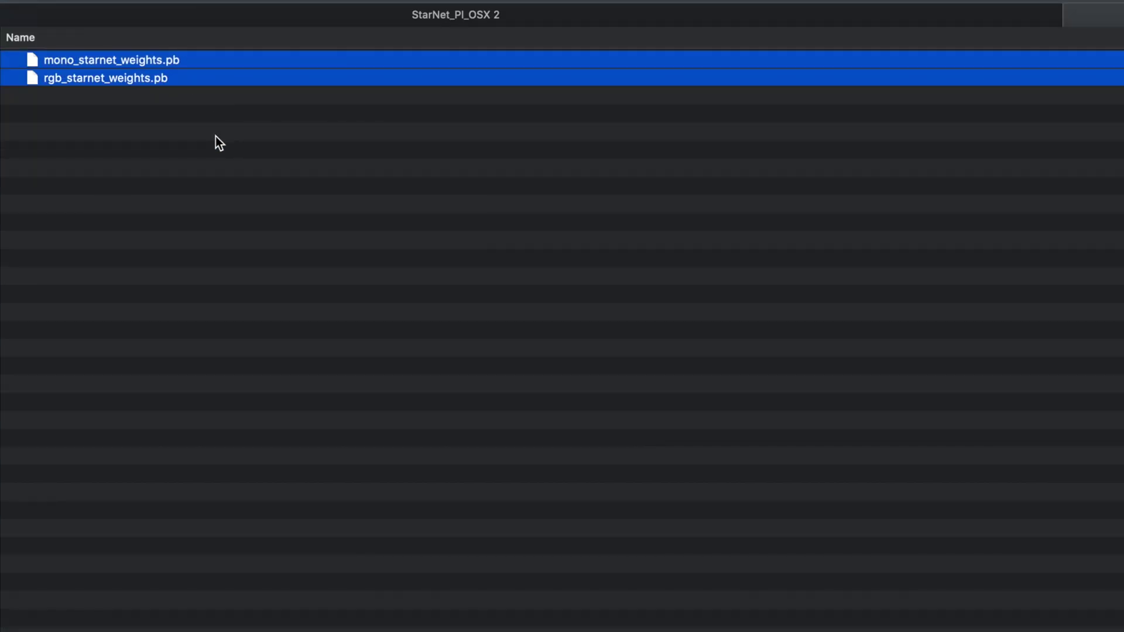
{"action": "left_click", "coordinate": [210, 130]}
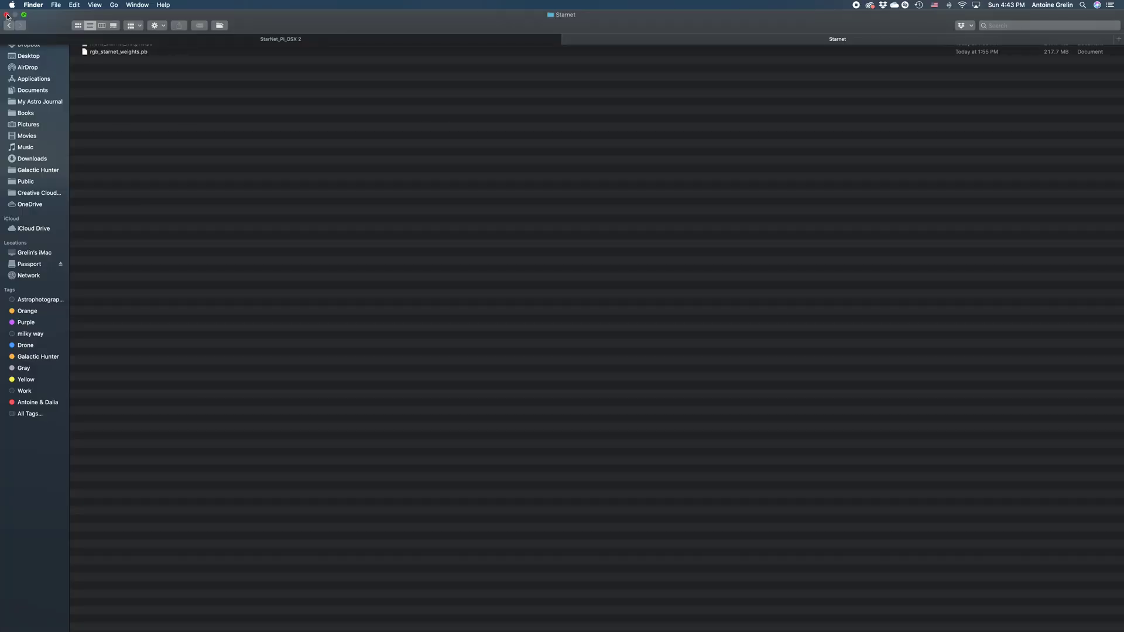
{"action": "left_click", "coordinate": [6, 15]}
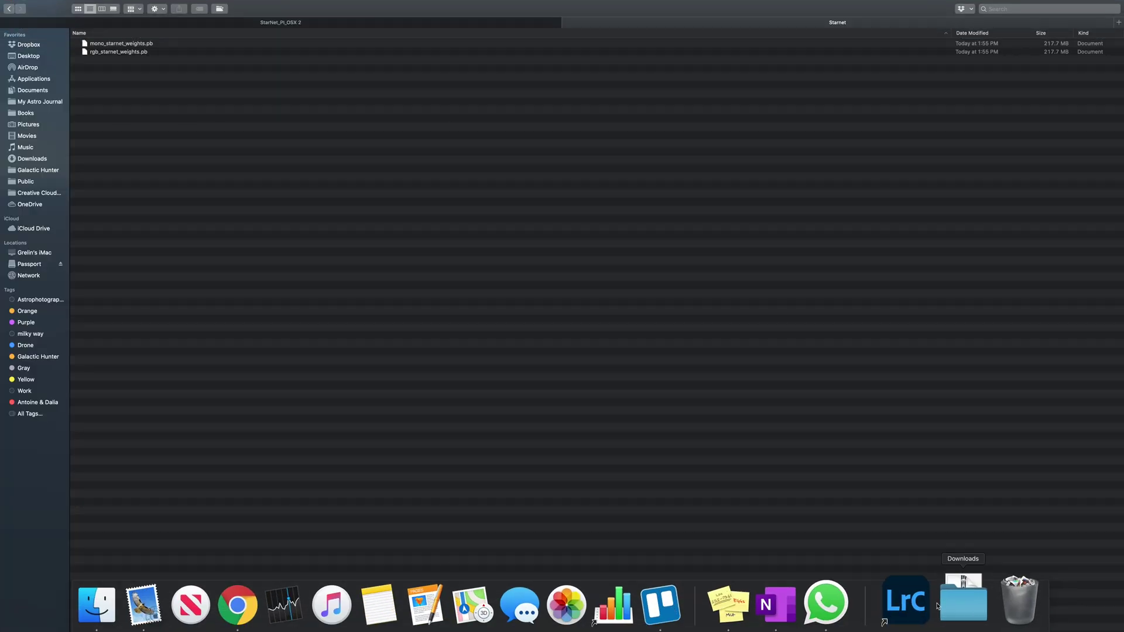
- Switch to PixInsight and open the StarNet process from All Processes
{"action": "left_click", "coordinate": [237, 5]}
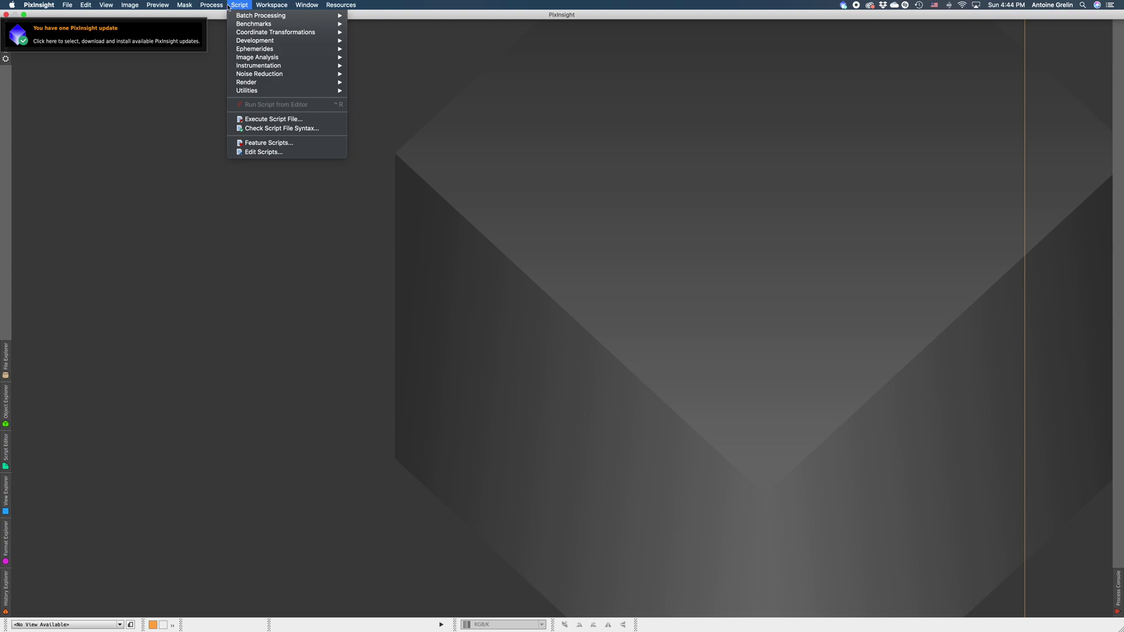
{"action": "mouse_move", "coordinate": [212, 5]}
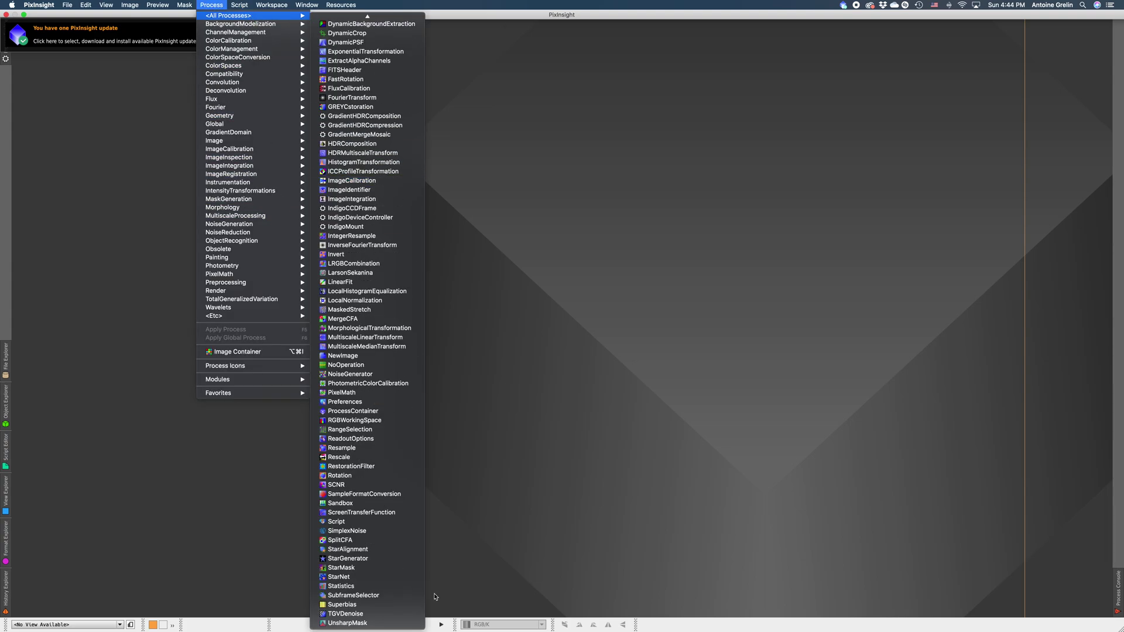
{"action": "left_click", "coordinate": [388, 577]}
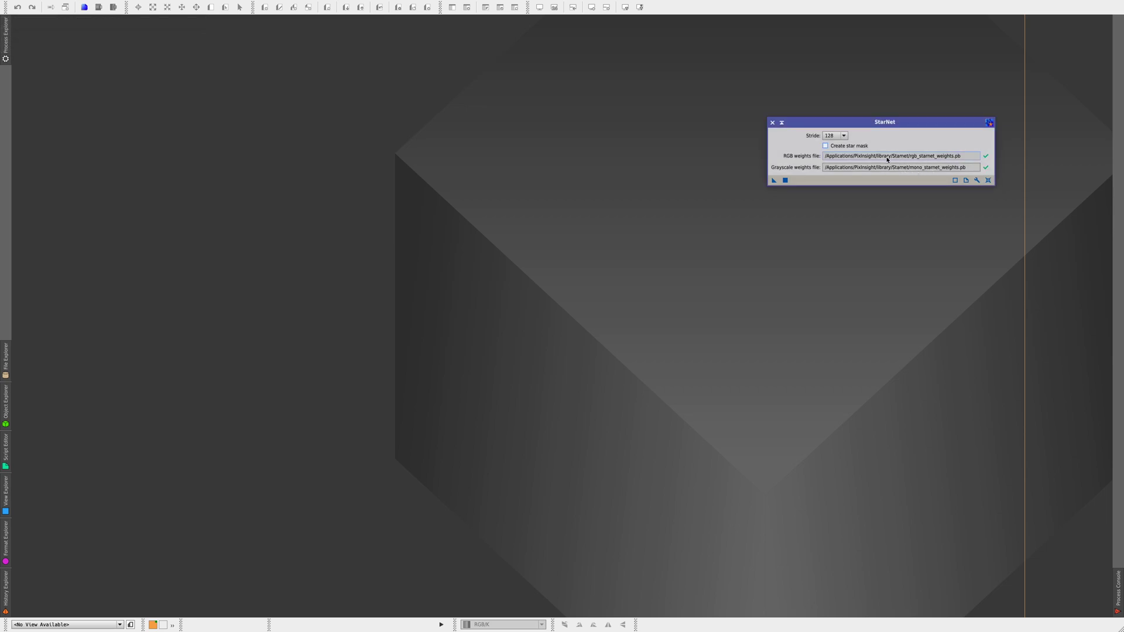
- Check StarNet preferences point to rgb_starnet_weights.pb and mono_starnet_weights.pb in library/Starnet, then cancel
{"action": "left_click", "coordinate": [979, 181]}
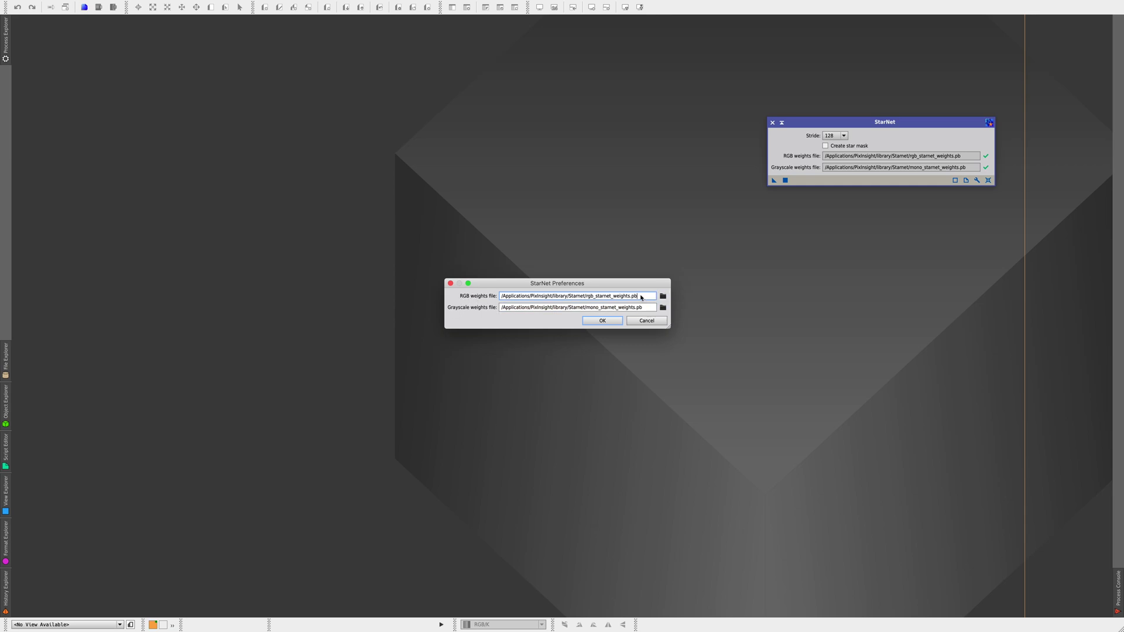
{"action": "left_click", "coordinate": [663, 296]}
{"action": "left_click", "coordinate": [588, 343]}
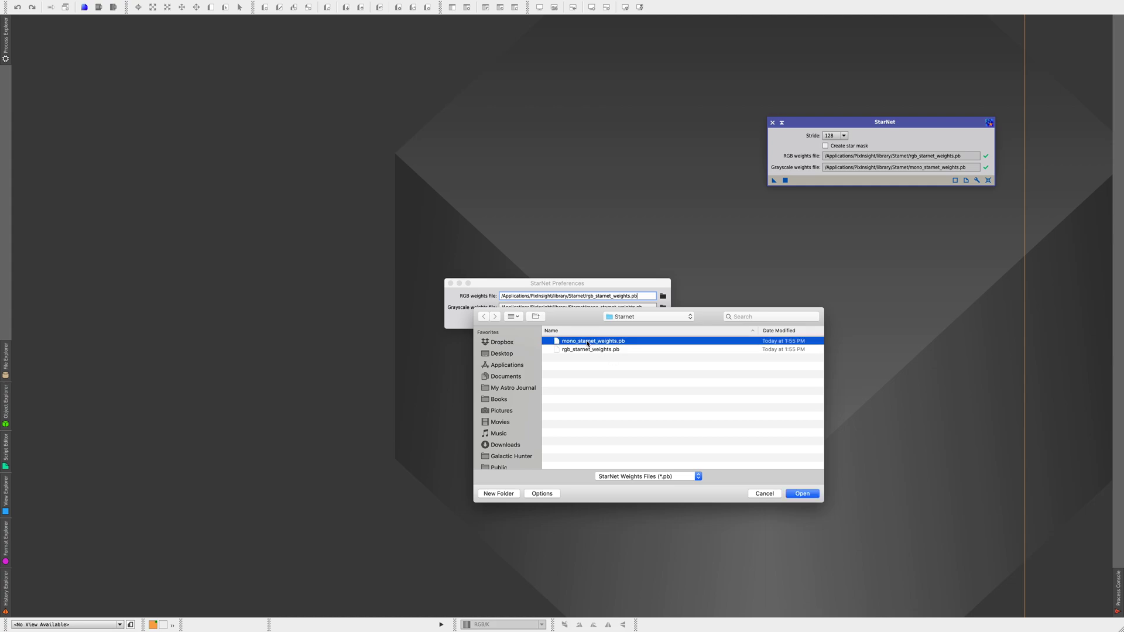
{"action": "double_click", "coordinate": [586, 350]}
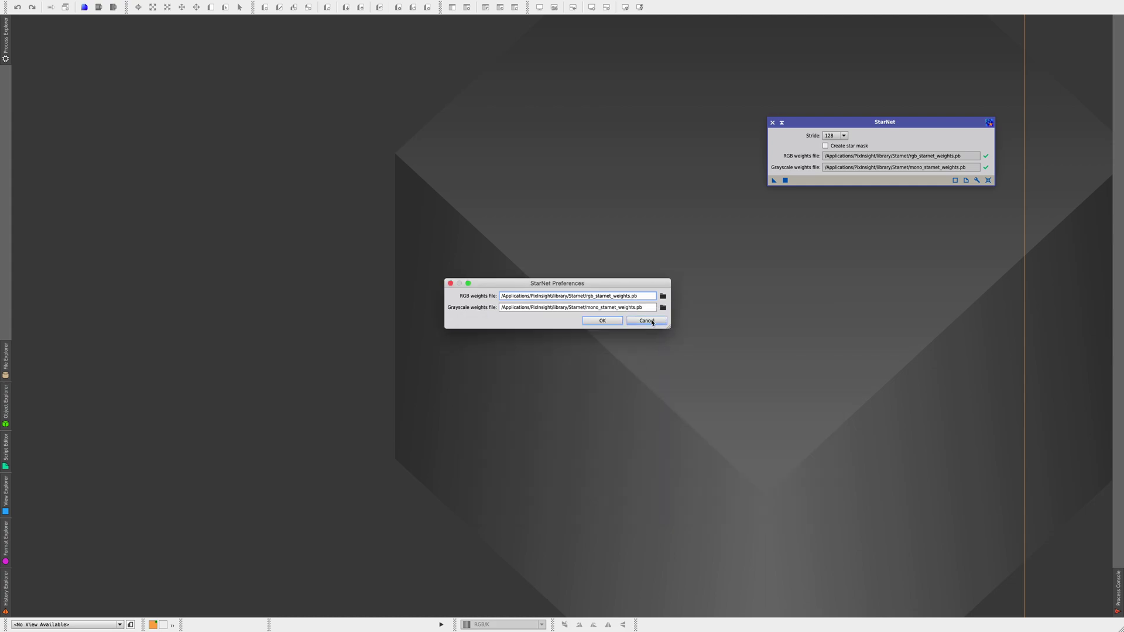
{"action": "left_click", "coordinate": [652, 322]}
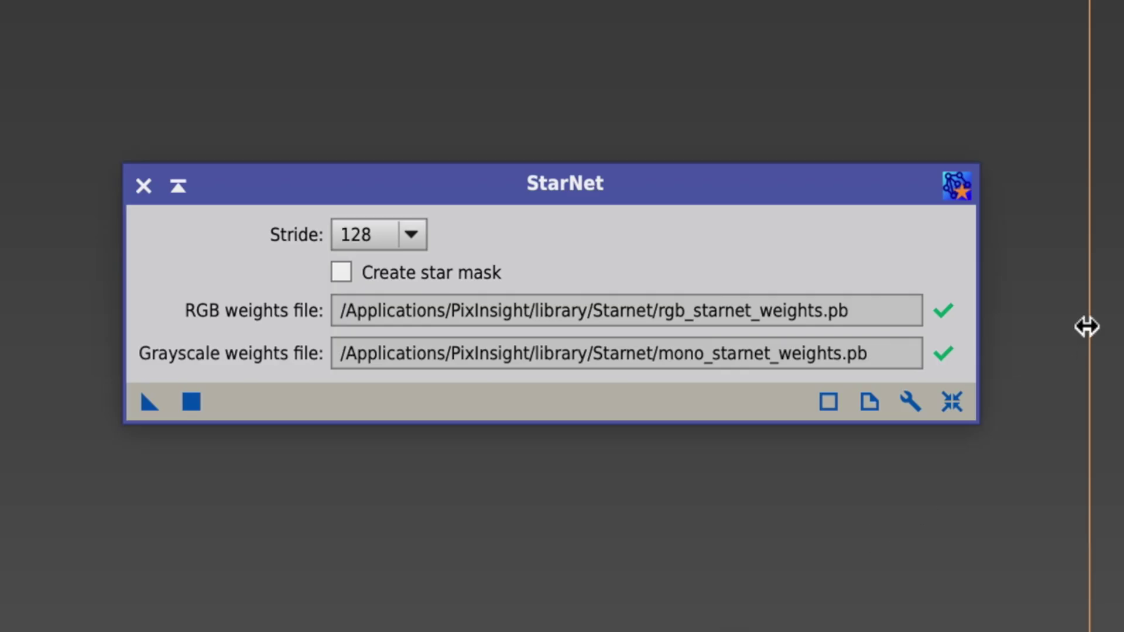
- Reopen the recently used Arc_clone nebula image from the File menu's recent list
{"action": "left_click", "coordinate": [67, 5]}
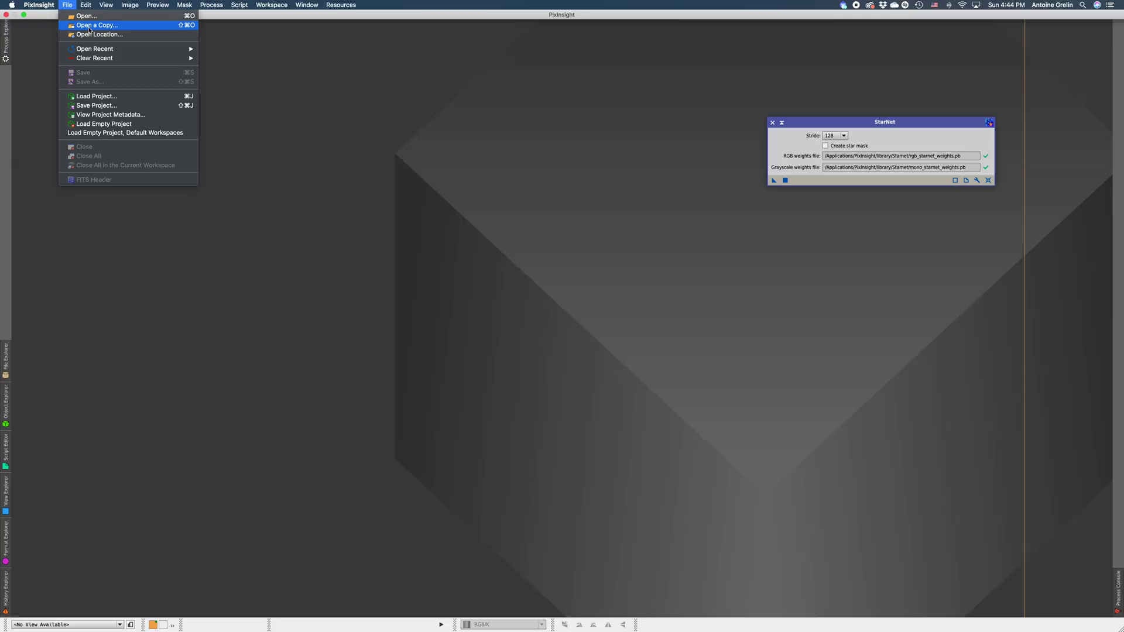
{"action": "mouse_move", "coordinate": [104, 57]}
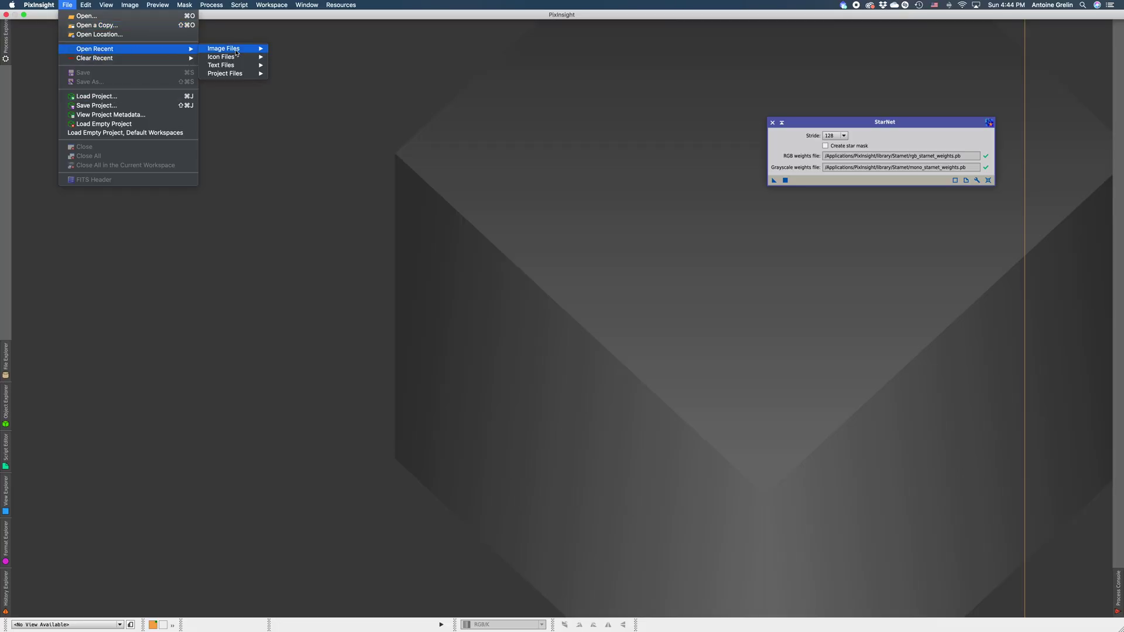
{"action": "mouse_move", "coordinate": [244, 52]}
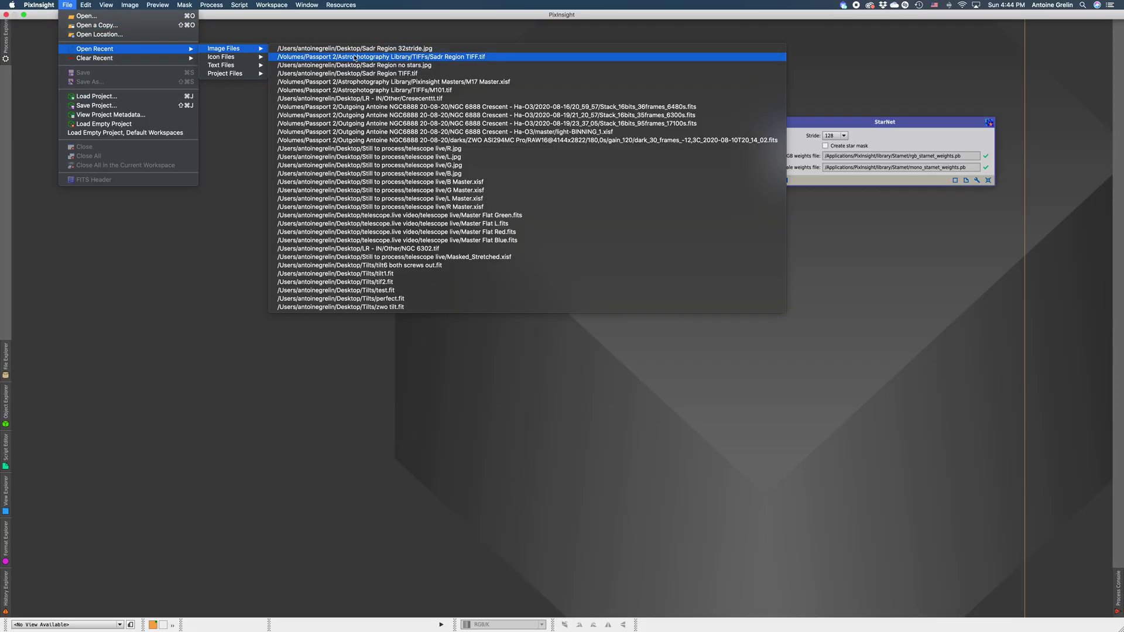
{"action": "left_click", "coordinate": [566, 57]}
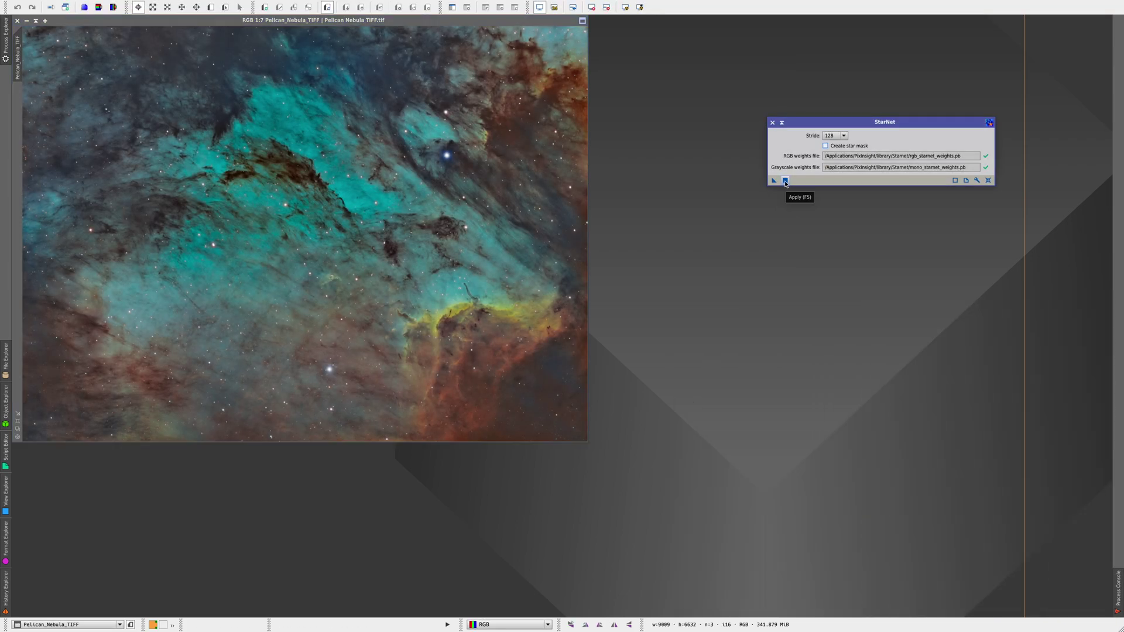
- Run StarNet on Arc_clone and minimize the Starnet_Starmask stars-only image to an icon
{"action": "left_click", "coordinate": [786, 181]}
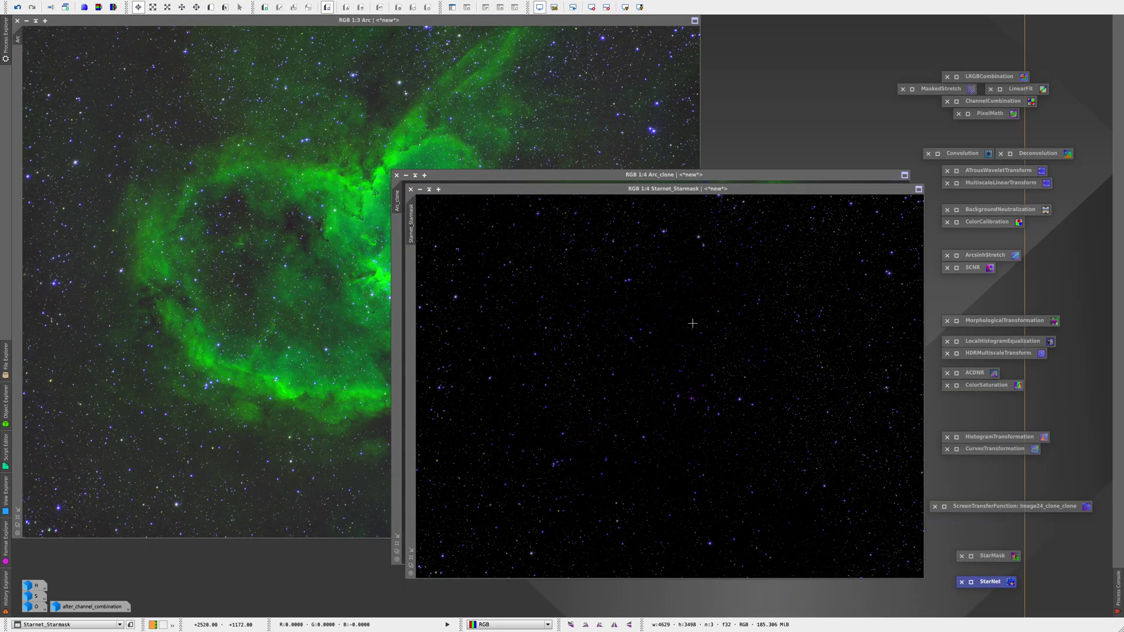
{"action": "left_click", "coordinate": [420, 188]}
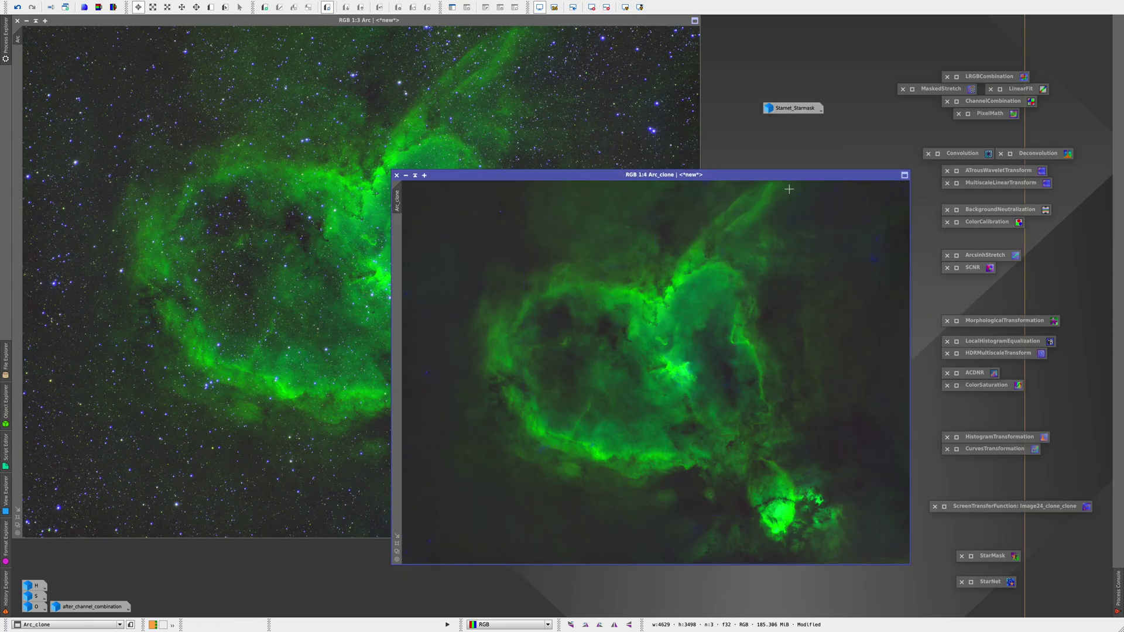
{"action": "right_click", "coordinate": [680, 236]}
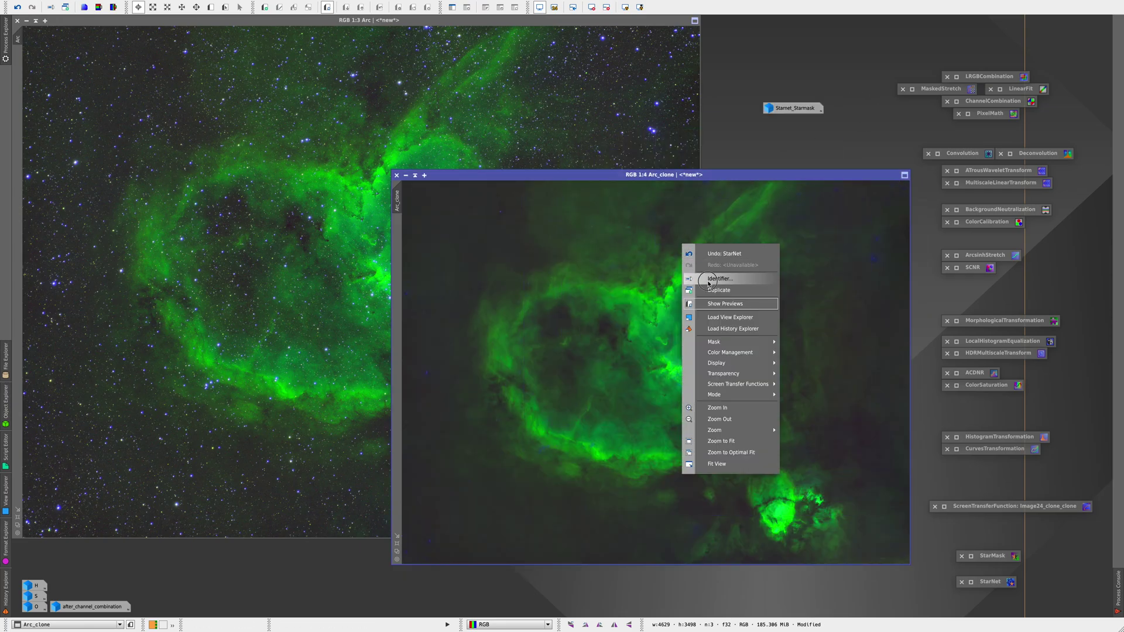
- Rename the starless Arc_clone image to Starnet
{"action": "left_click", "coordinate": [708, 283]}
{"action": "type", "text": "Star"}
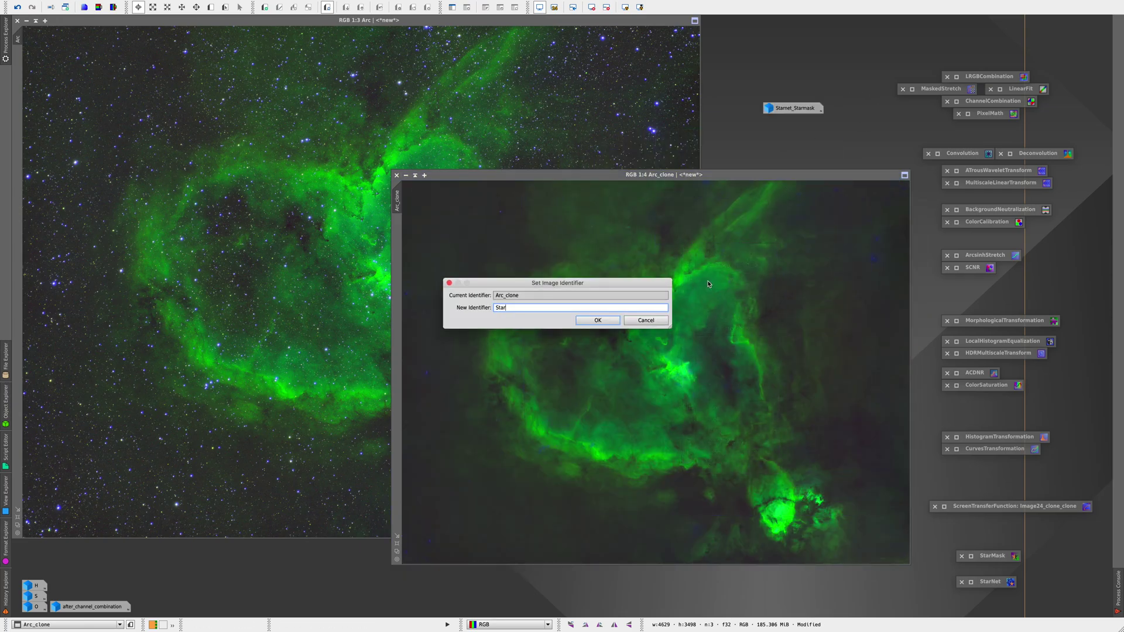
{"action": "type", "text": "net"}
{"action": "key", "text": "Return"}
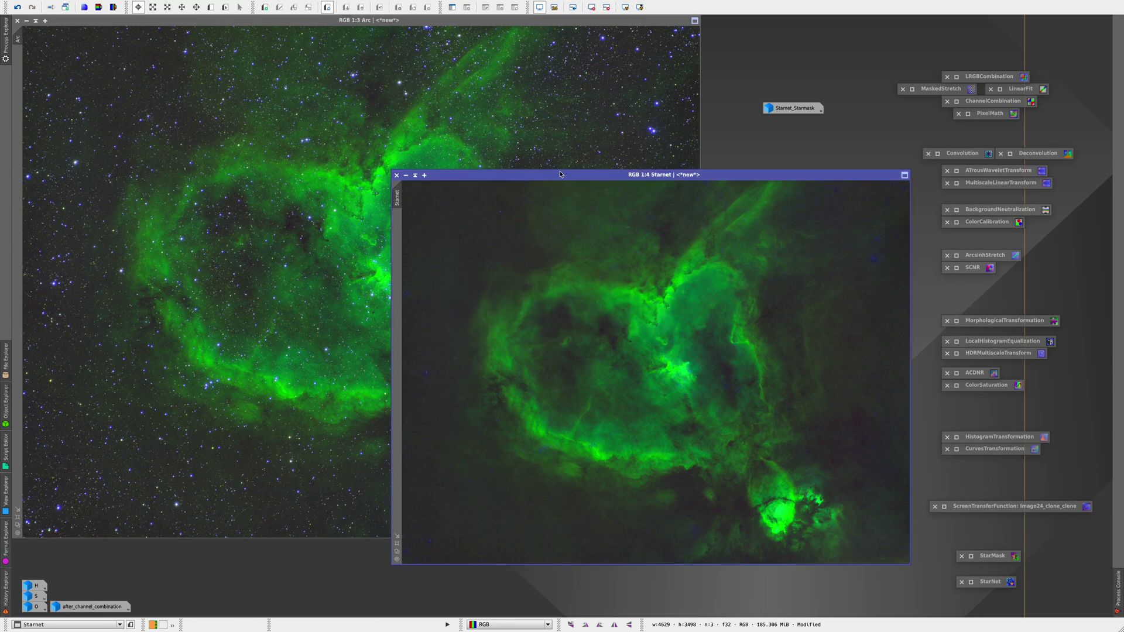
- Zoom Starnet to 1:3, rearrange the windows, and compare it against the starry Arc image
{"action": "left_click_drag", "start_coordinate": [560, 174], "coordinate": [365, 65]}
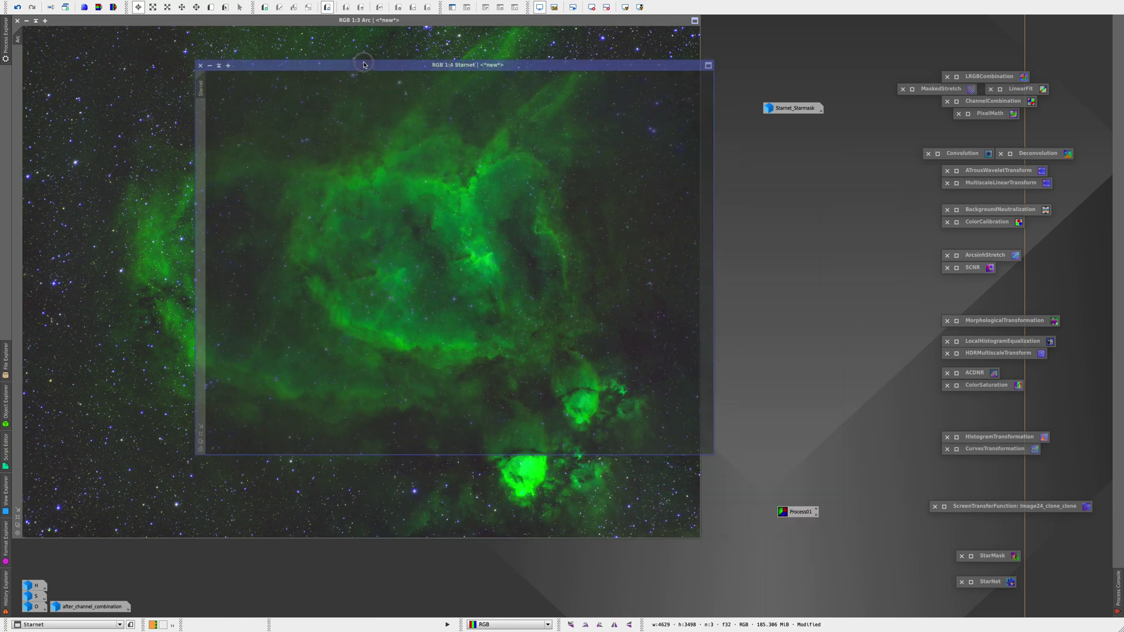
{"action": "left_click", "coordinate": [200, 433]}
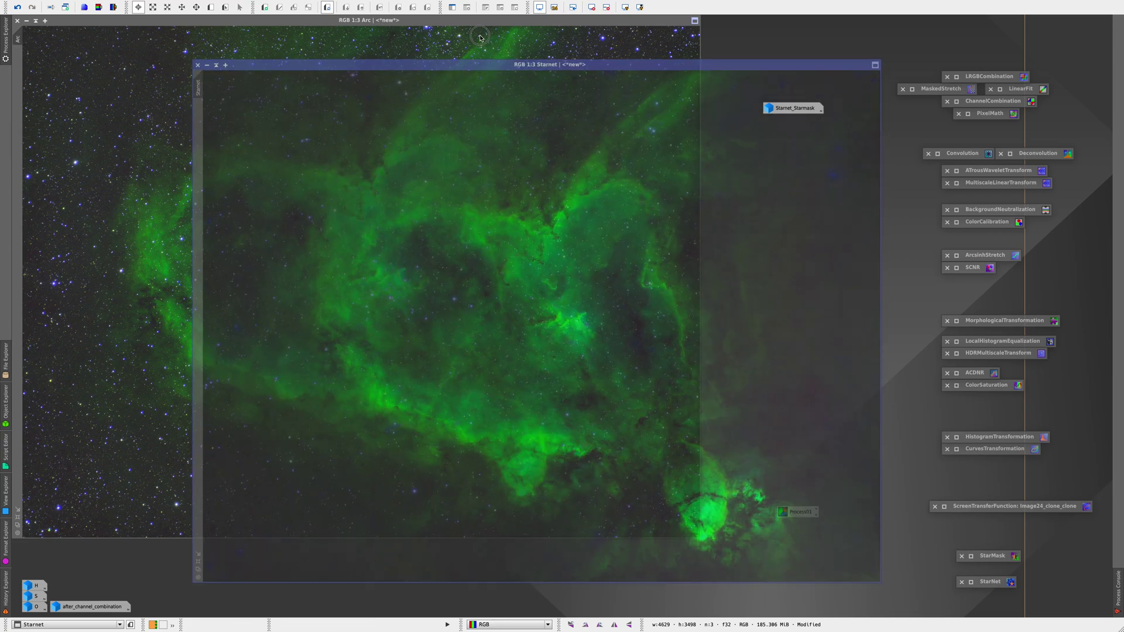
{"action": "left_click_drag", "start_coordinate": [514, 66], "coordinate": [481, 20]}
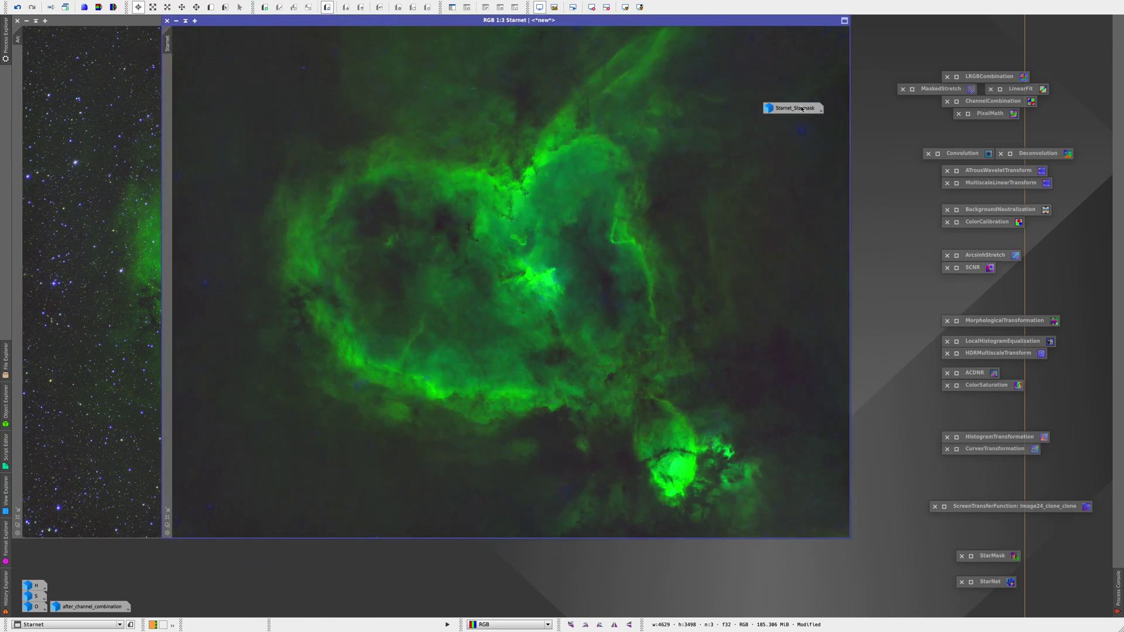
{"action": "left_click_drag", "start_coordinate": [801, 108], "coordinate": [900, 59]}
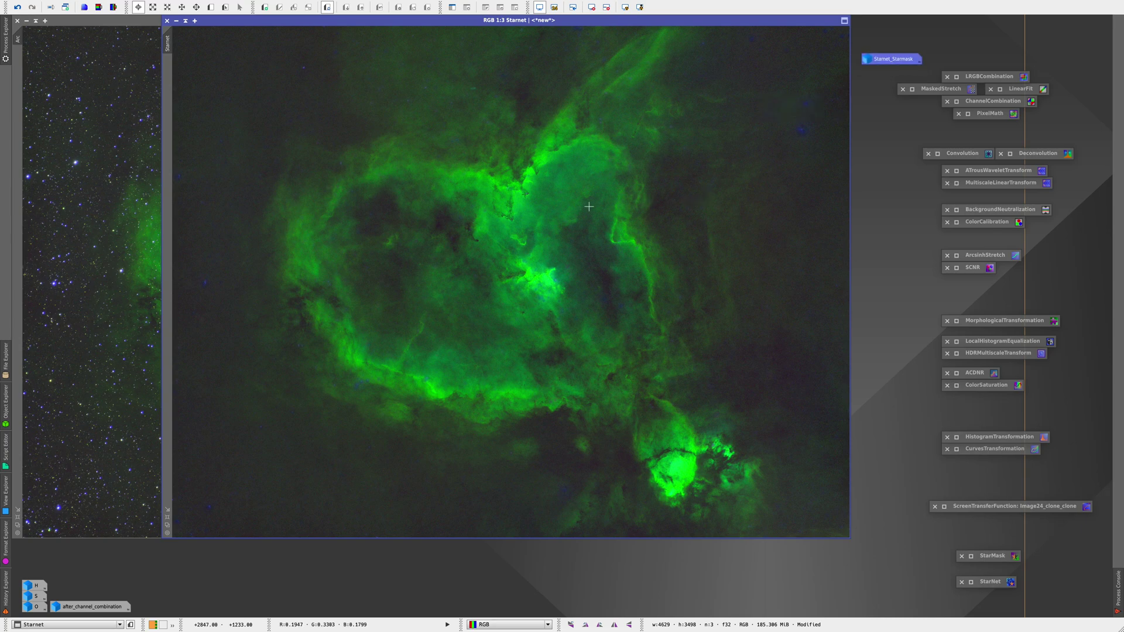
{"action": "left_click", "coordinate": [101, 276]}
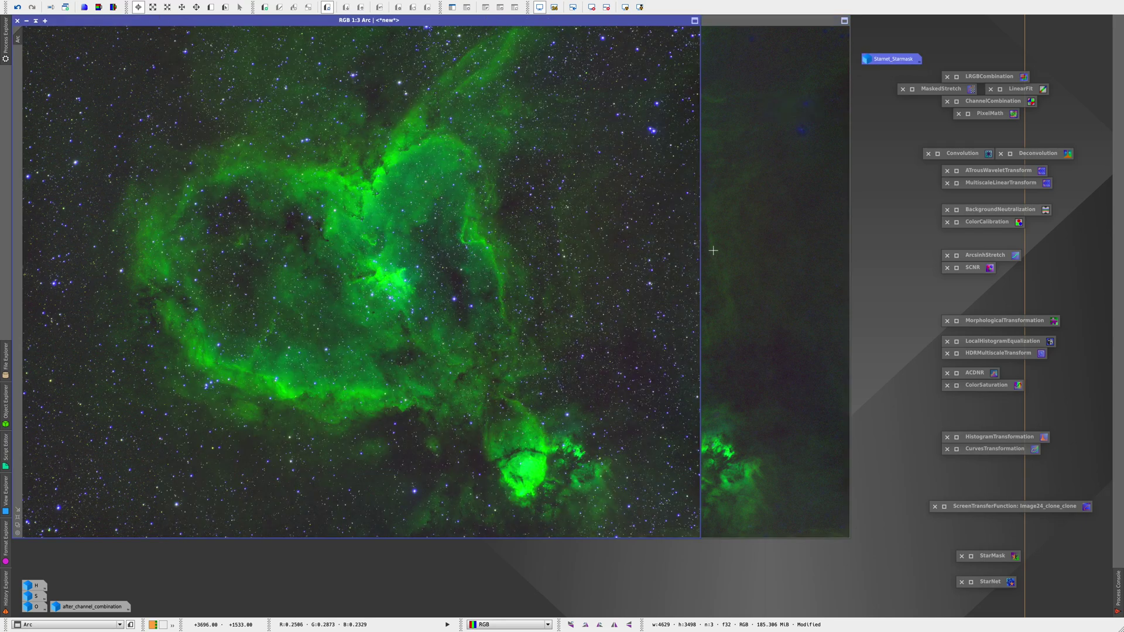
{"action": "left_click", "coordinate": [742, 244]}
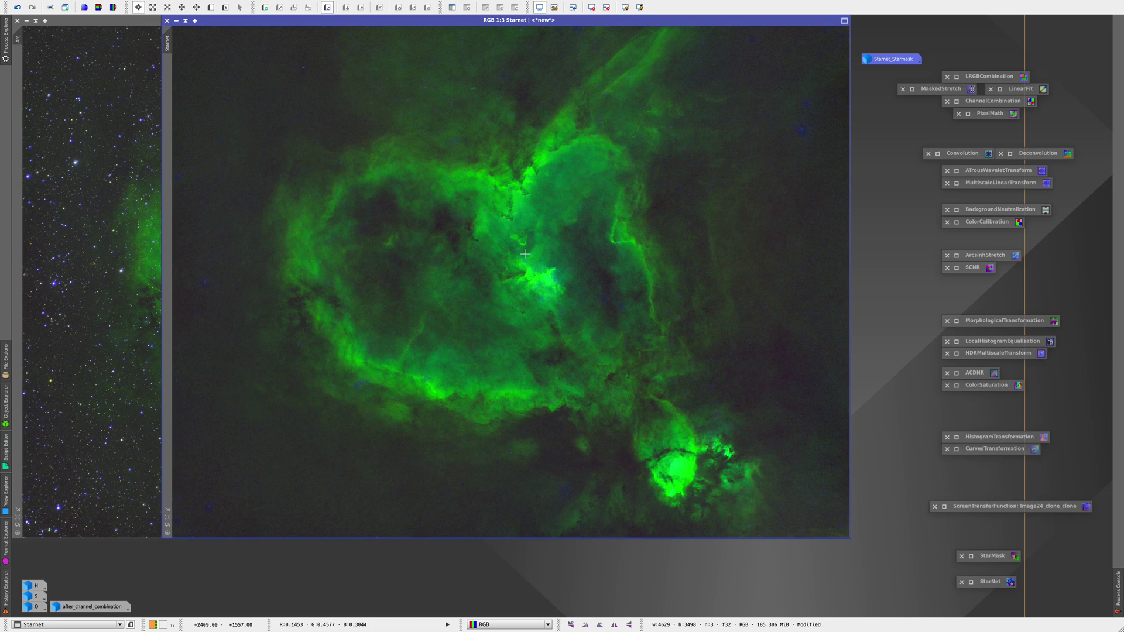
{"action": "double_click", "coordinate": [956, 269]}
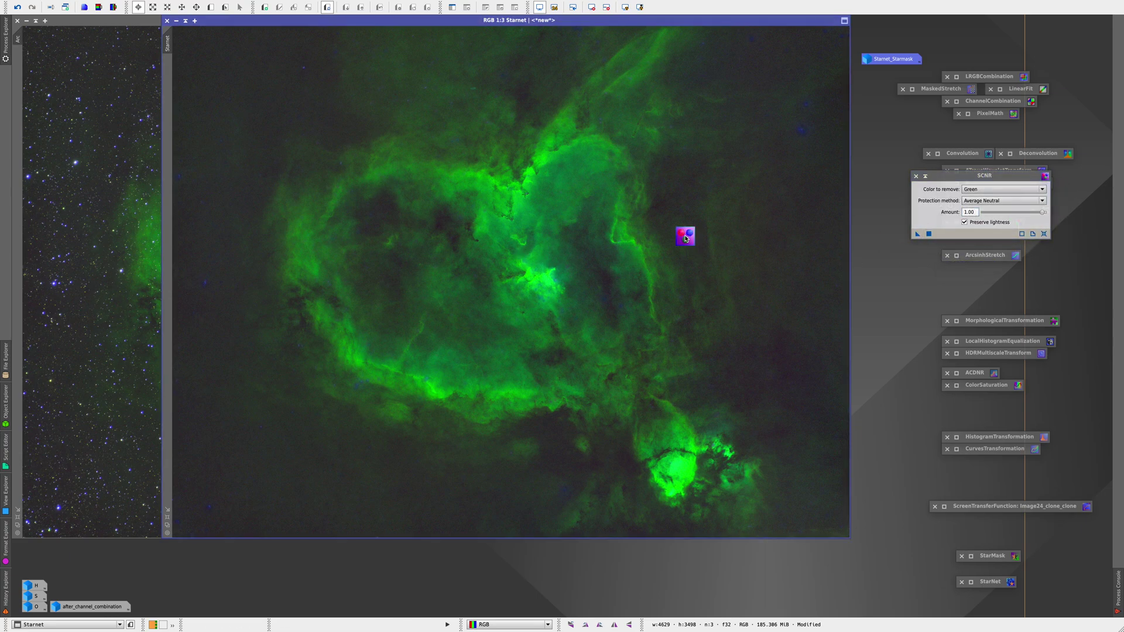
- Apply SCNR green removal (Green, 1.00) to Starnet, then undo it
{"action": "left_click_drag", "start_coordinate": [685, 236], "coordinate": [689, 239]}
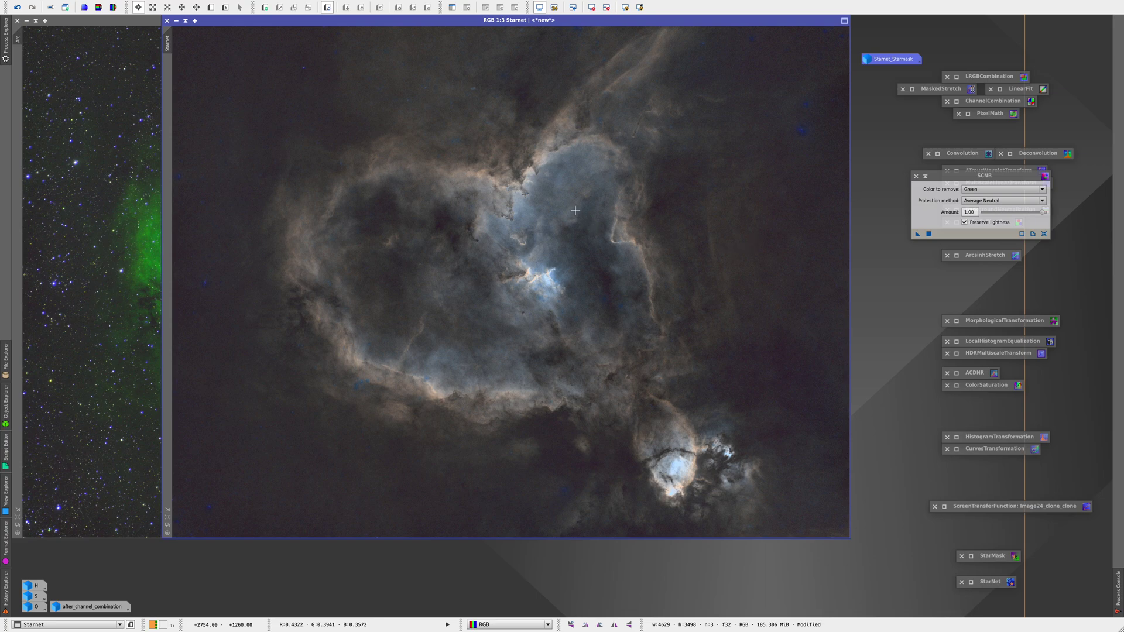
{"action": "right_click", "coordinate": [773, 265]}
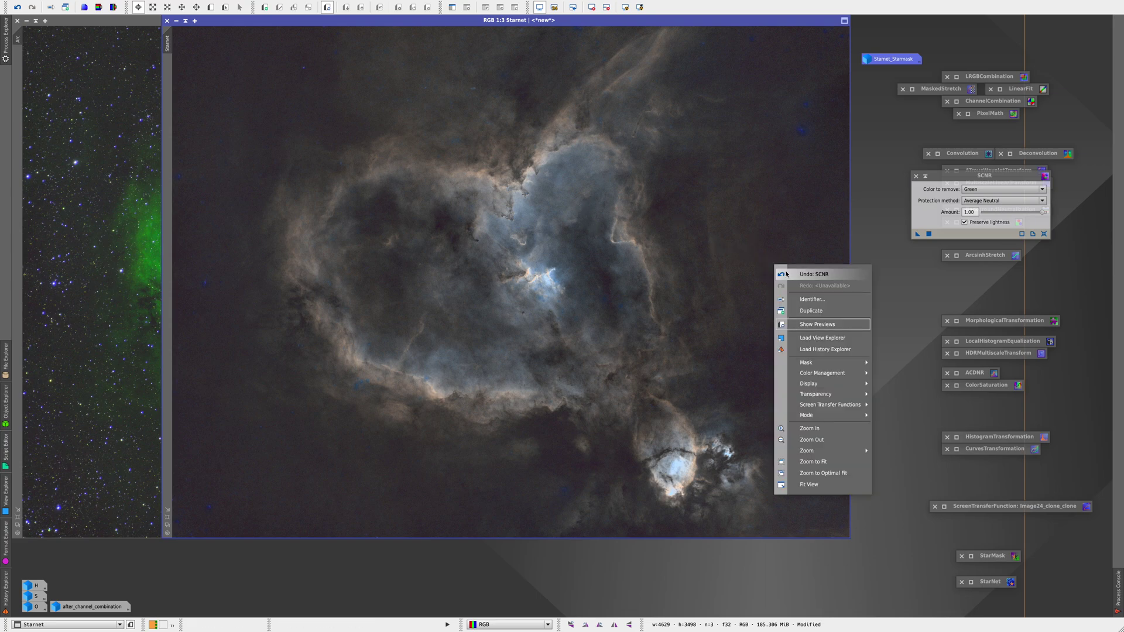
{"action": "left_click", "coordinate": [786, 274]}
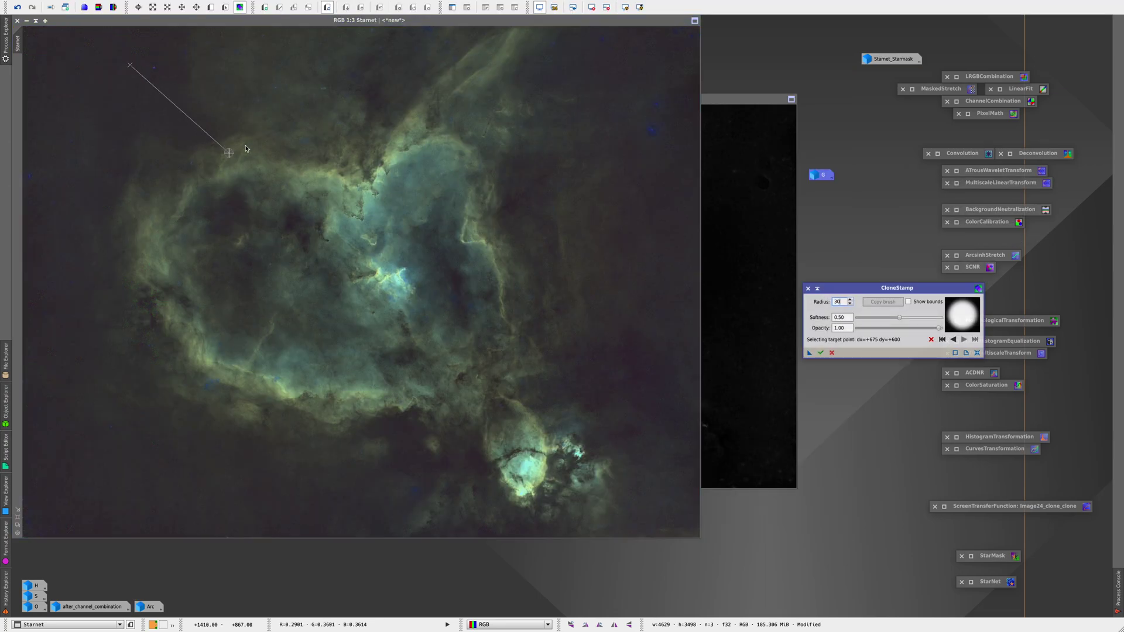
- Clone-stamp artifacts on Starnet from several clean-sky source points, stepping back one stroke
{"action": "left_click", "coordinate": [245, 149]}
{"action": "left_click", "coordinate": [61, 139], "text": "ctrl"}
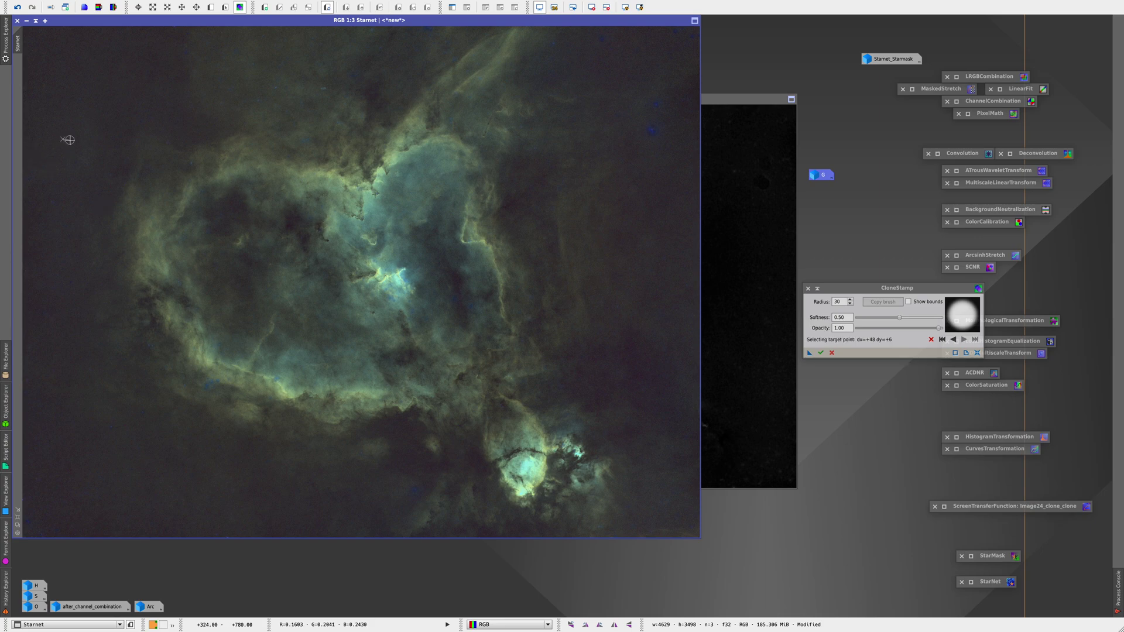
{"action": "key", "text": "Escape"}
{"action": "key", "text": "Escape"}
{"action": "left_click", "coordinate": [404, 491], "text": "ctrl"}
{"action": "key", "text": "Escape"}
{"action": "key", "text": "Escape"}
{"action": "key", "text": "ctrl"}
{"action": "left_click", "coordinate": [644, 55], "text": "ctrl"}
{"action": "left_click", "coordinate": [200, 77]}
{"action": "right_click", "coordinate": [238, 399]}
{"action": "left_click", "coordinate": [833, 347]}
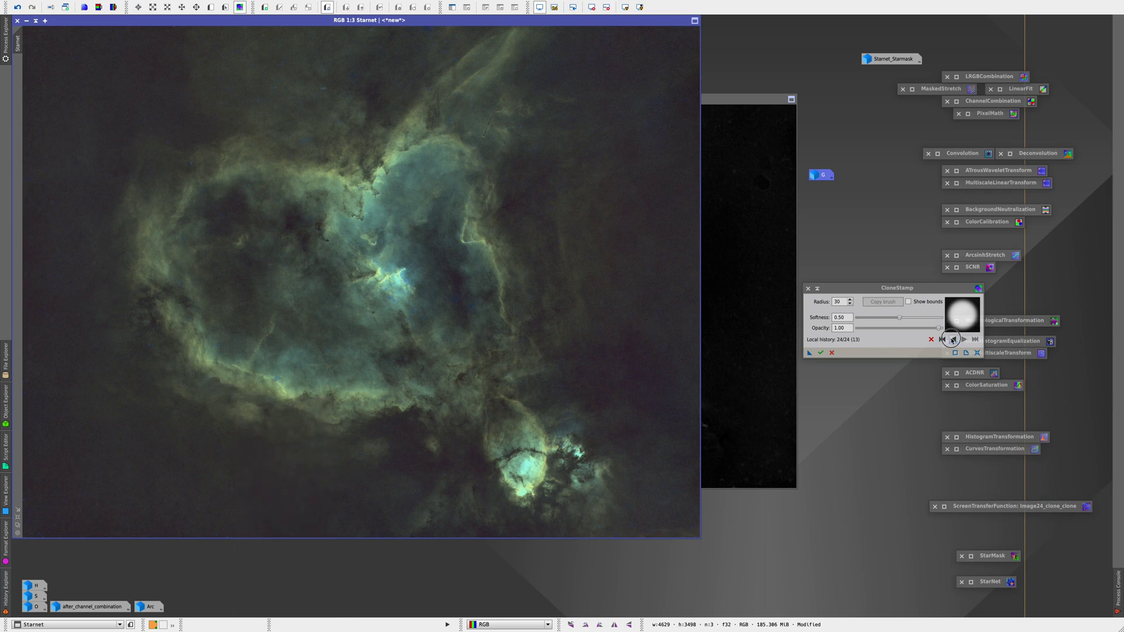
{"action": "left_click", "coordinate": [952, 340]}
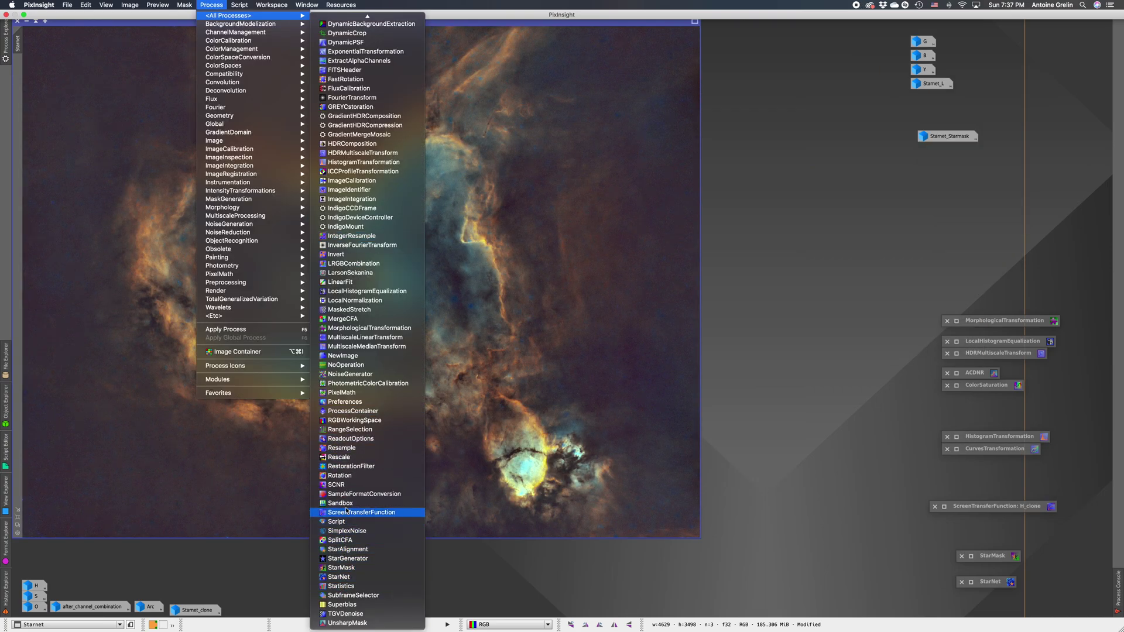
- Open PixelMath and delete the old expression
{"action": "left_click", "coordinate": [344, 394]}
{"action": "left_click_drag", "start_coordinate": [860, 192], "coordinate": [751, 191]}
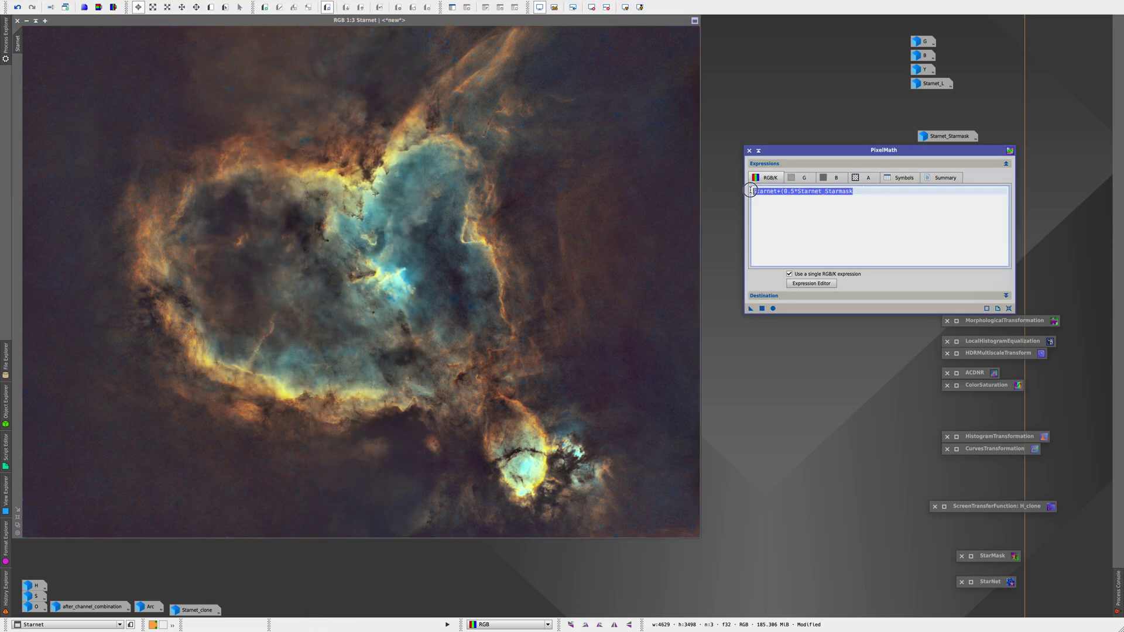
{"action": "key", "text": "BackSpace"}
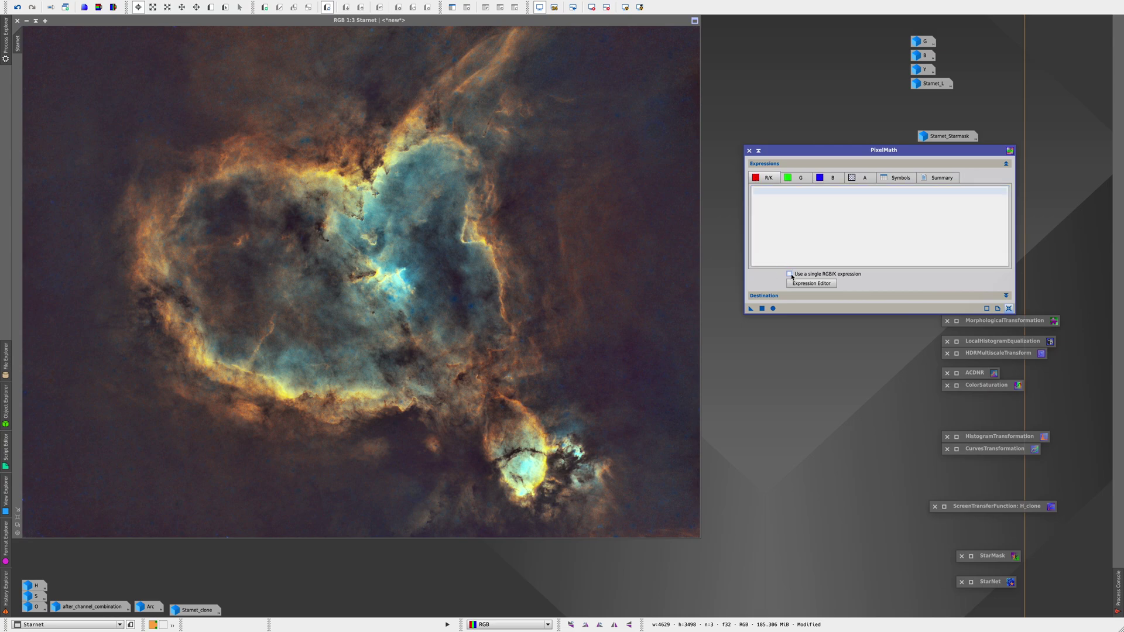
- Build the expression Starnet+Starnet_Starmask in the Expression Editor and apply it, creating Image47
{"action": "left_click", "coordinate": [812, 283]}
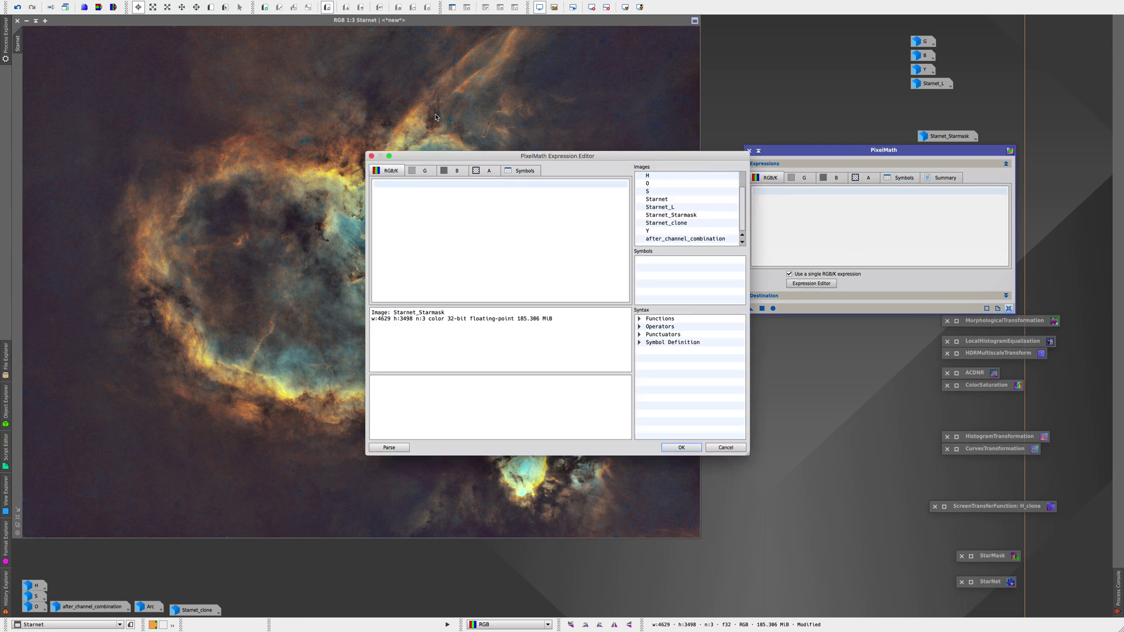
{"action": "double_click", "coordinate": [656, 200]}
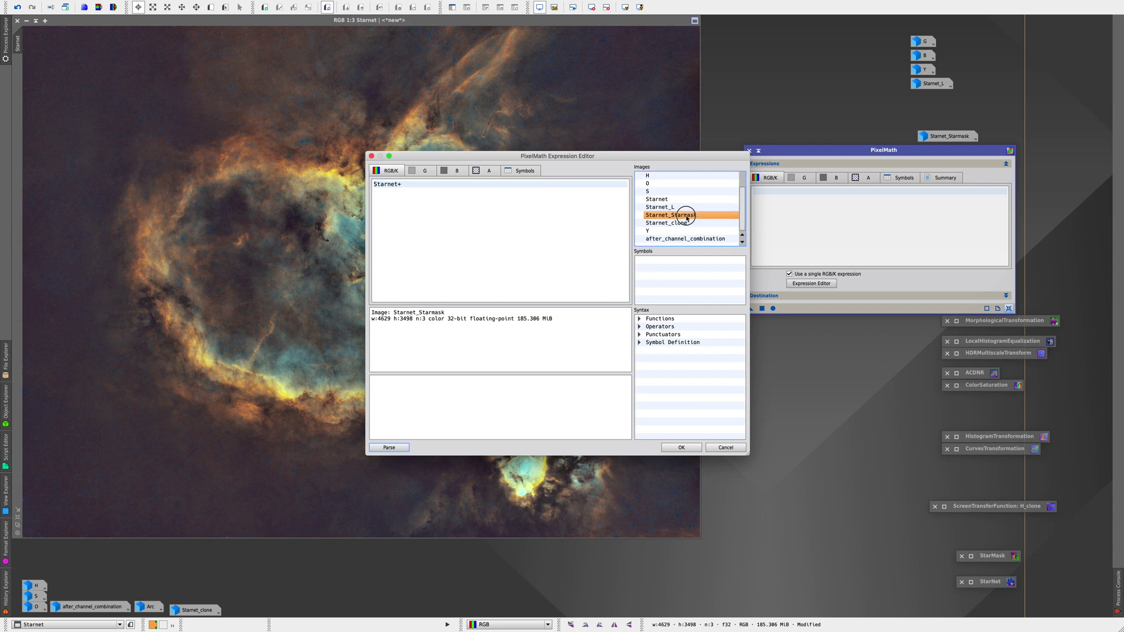
{"action": "double_click", "coordinate": [671, 214]}
{"action": "left_click", "coordinate": [681, 447]}
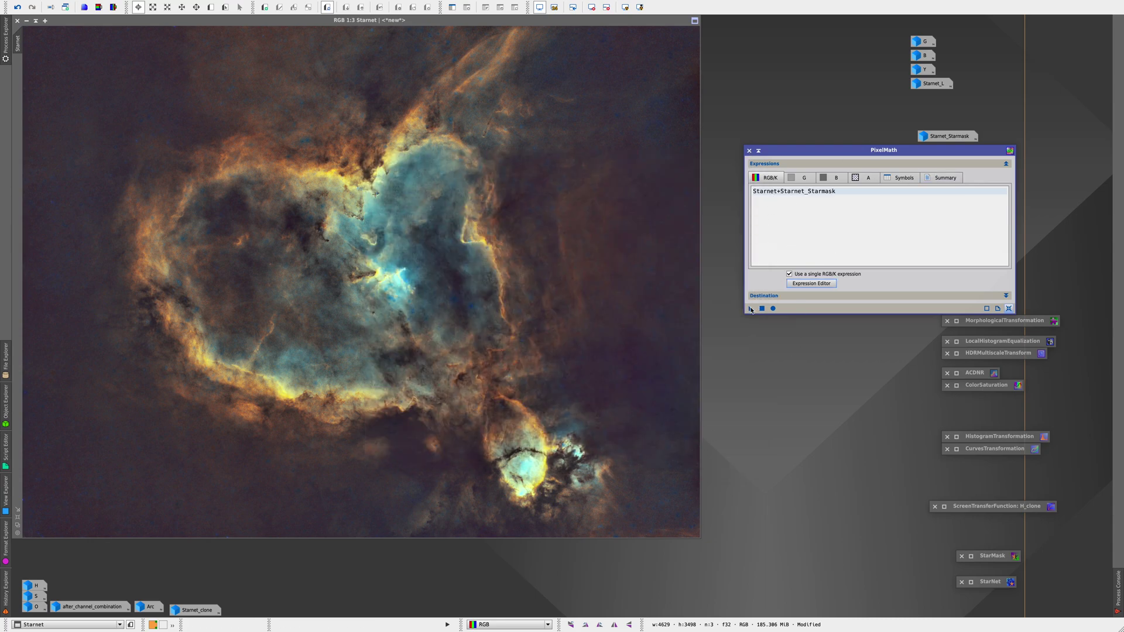
{"action": "left_click_drag", "start_coordinate": [752, 310], "coordinate": [585, 278]}
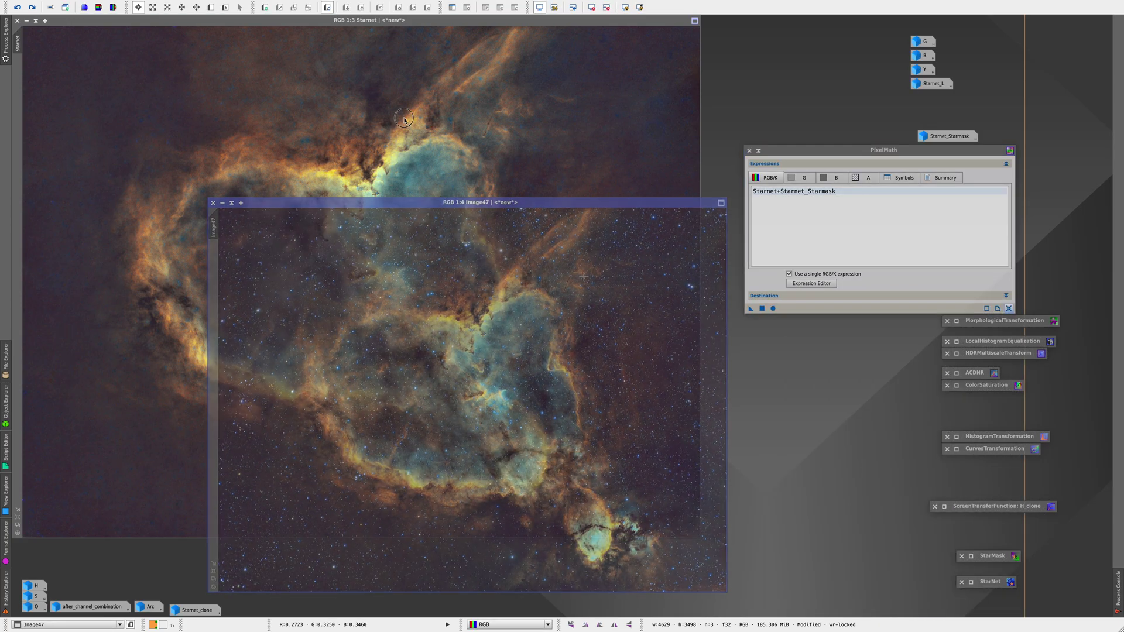
- Inspect the full-strength star combination in Image47
{"action": "left_click_drag", "start_coordinate": [480, 202], "coordinate": [437, 80]}
{"action": "scroll", "coordinate": [447, 188], "scroll_direction": "up", "scroll_amount": 3}
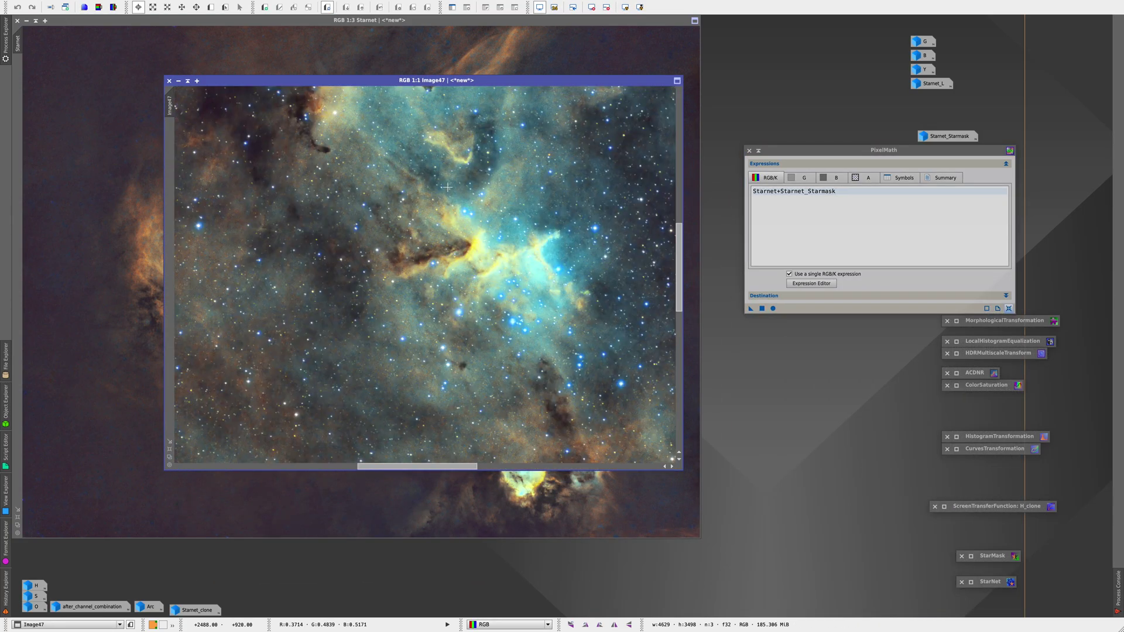
{"action": "scroll", "coordinate": [447, 187], "scroll_direction": "down", "scroll_amount": 3}
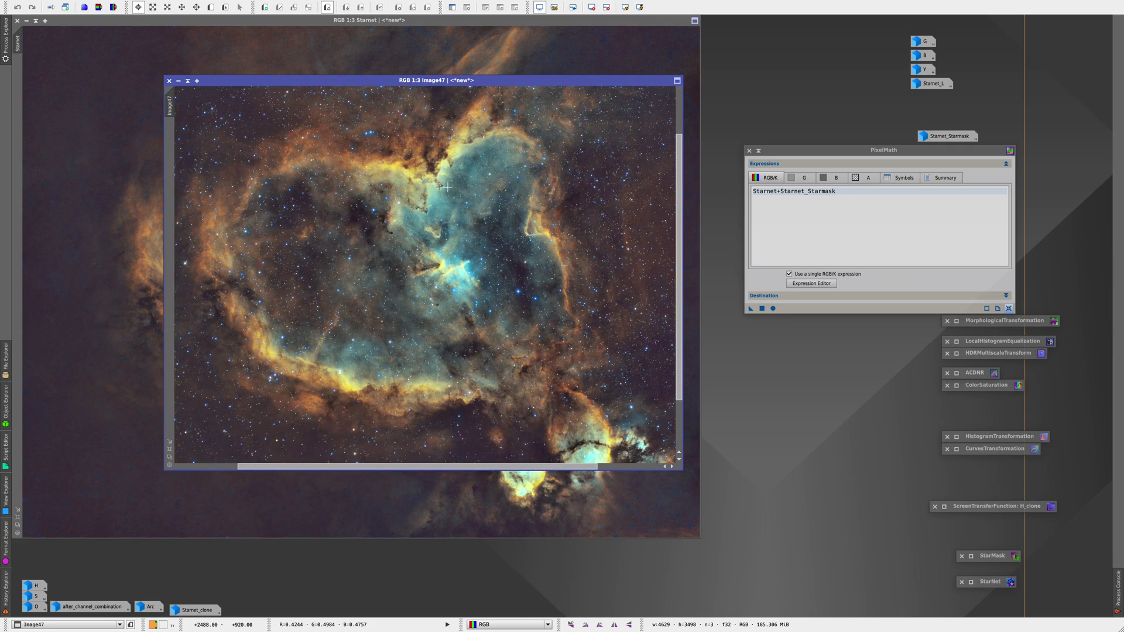
- Rearrange the windows and edit the expression to Starnet+(0.5*Starnet_Starmask)
{"action": "left_click_drag", "start_coordinate": [876, 157], "coordinate": [860, 196]}
{"action": "left_click_drag", "start_coordinate": [562, 81], "coordinate": [681, 227]}
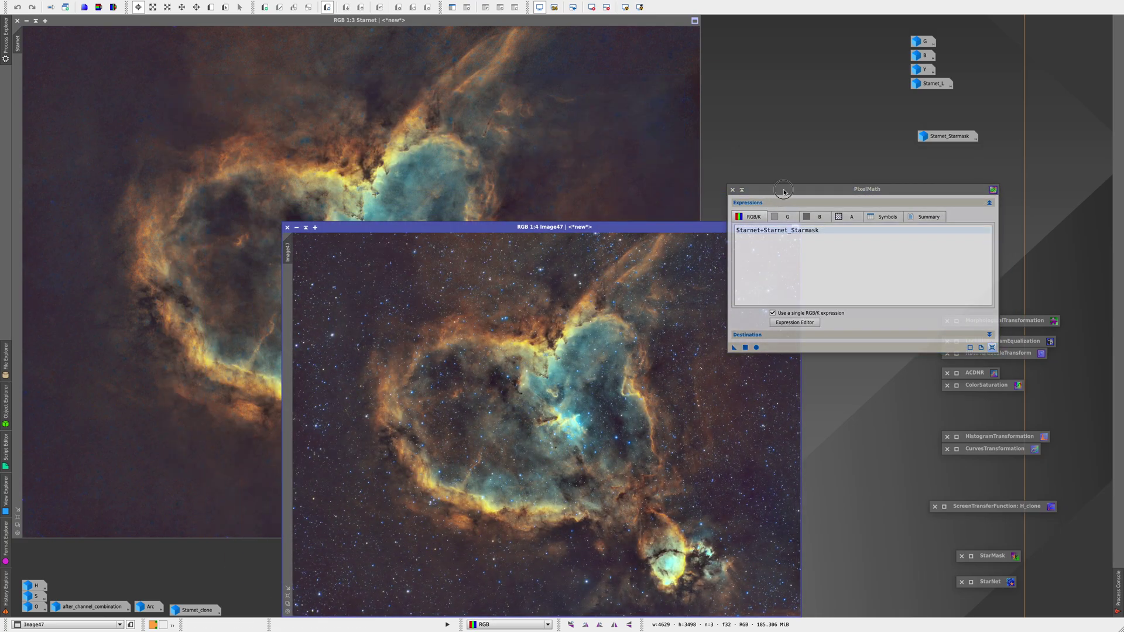
{"action": "left_click", "coordinate": [781, 229]}
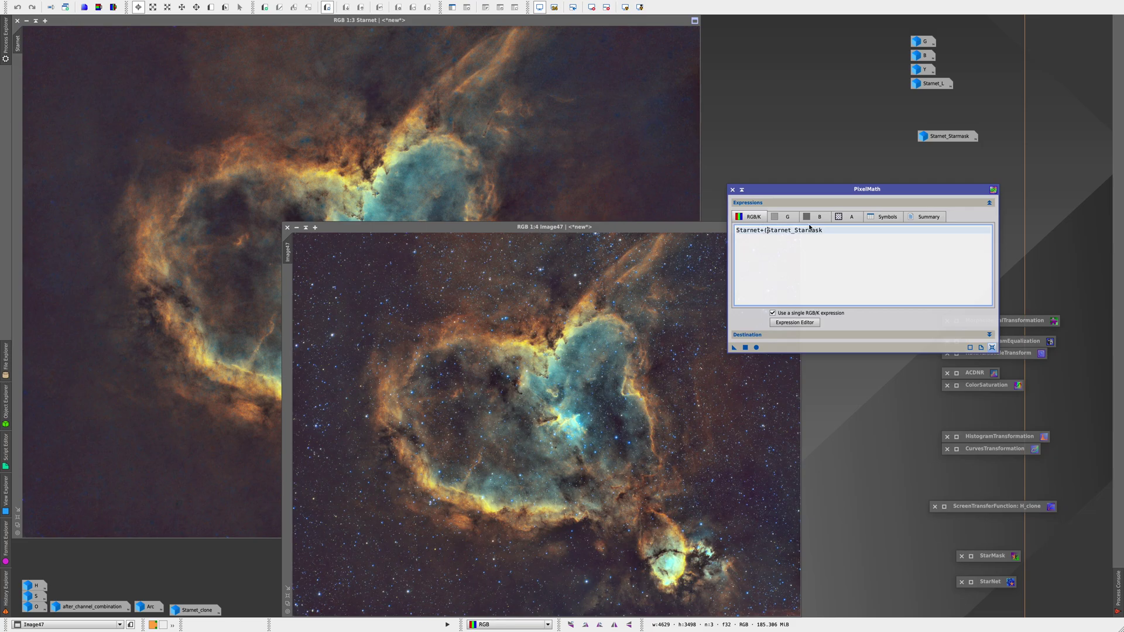
{"action": "type", "text": "(0.5*"}
- Run PixelMath with Starnet+(0.5*Starnet_Starmask) to create Image48 with half-strength stars
{"action": "left_click", "coordinate": [746, 347]}
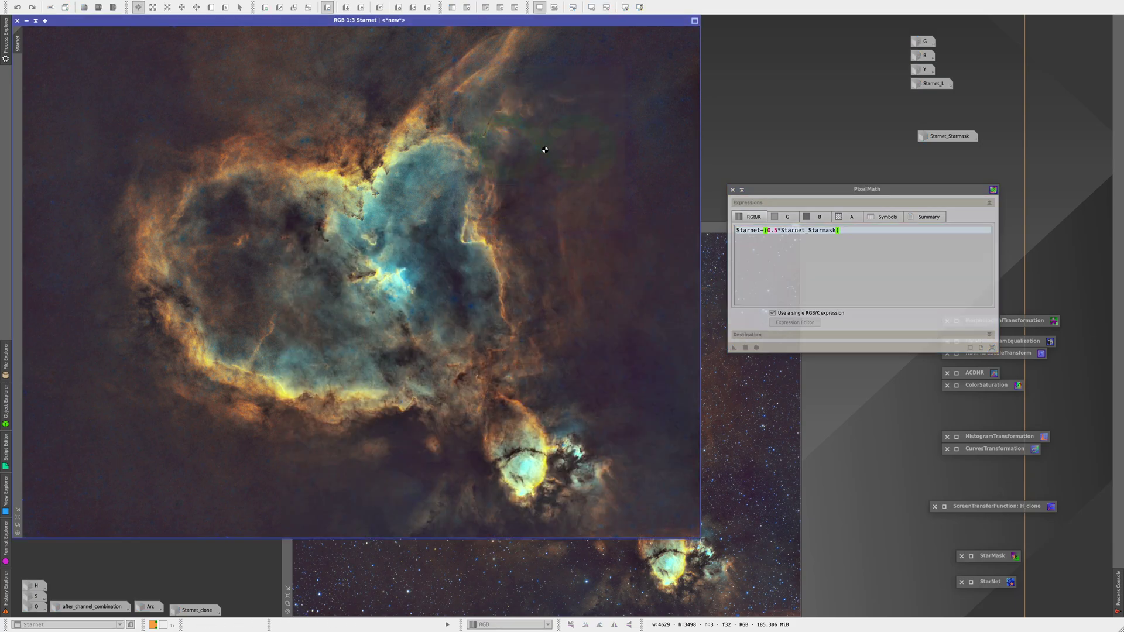